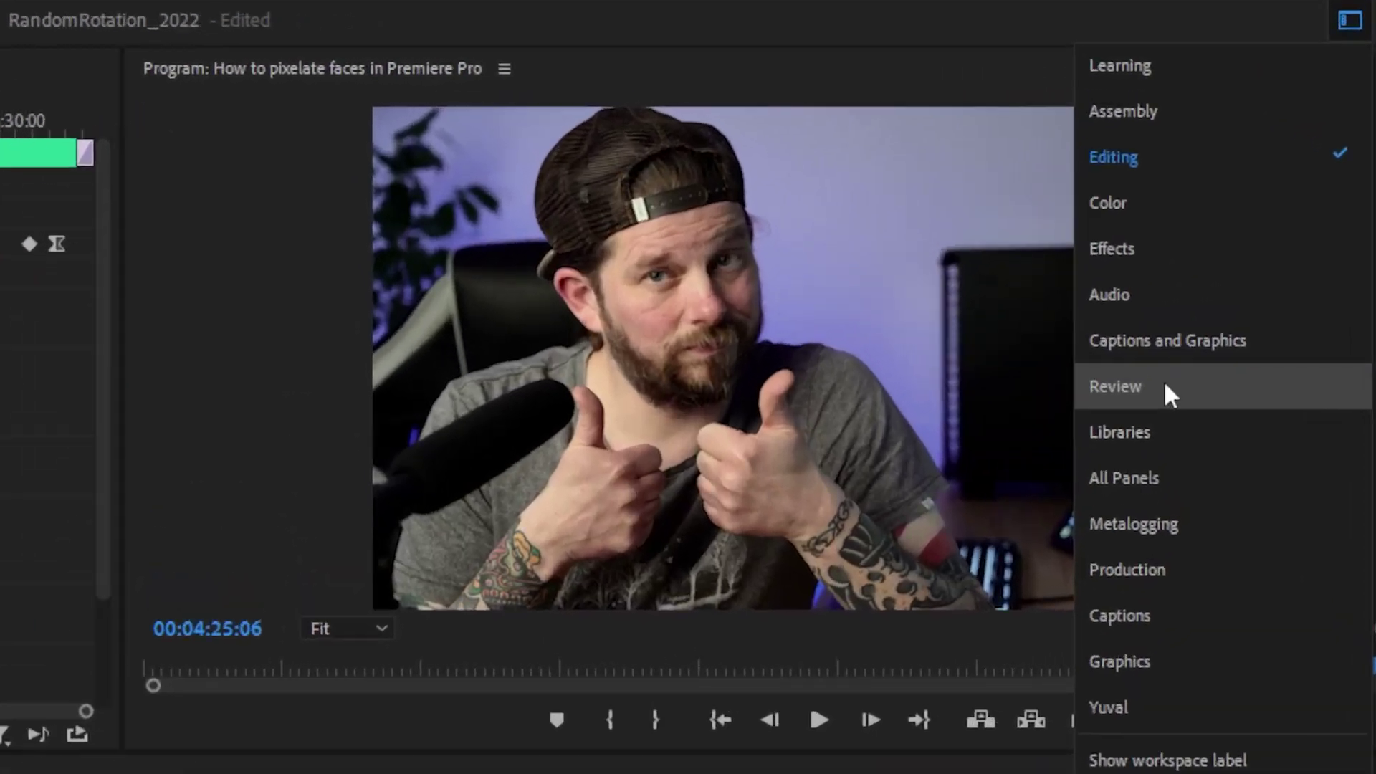
- Switch to the Review workspace, then return to the Home screen with its recent projects
{"action": "left_click", "coordinate": [1198, 227]}
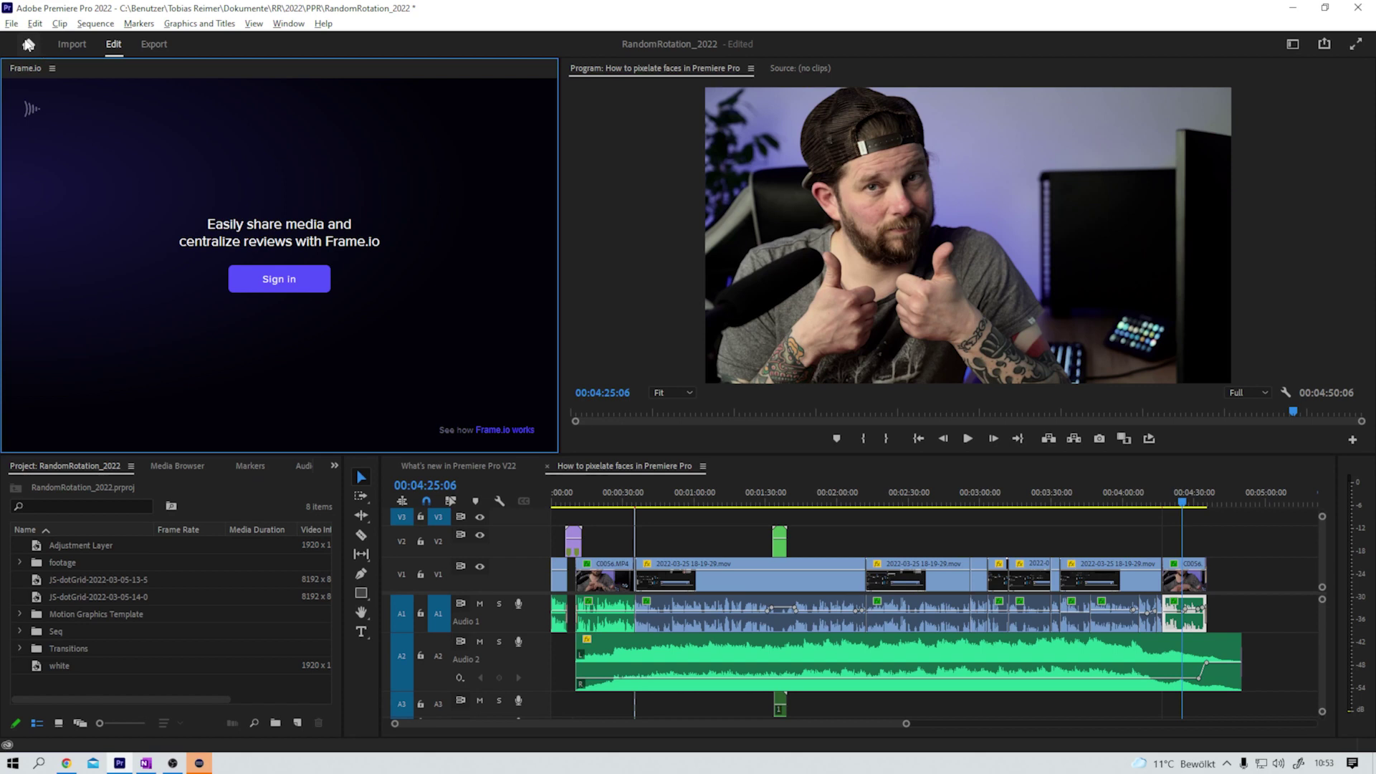
{"action": "left_click", "coordinate": [28, 43]}
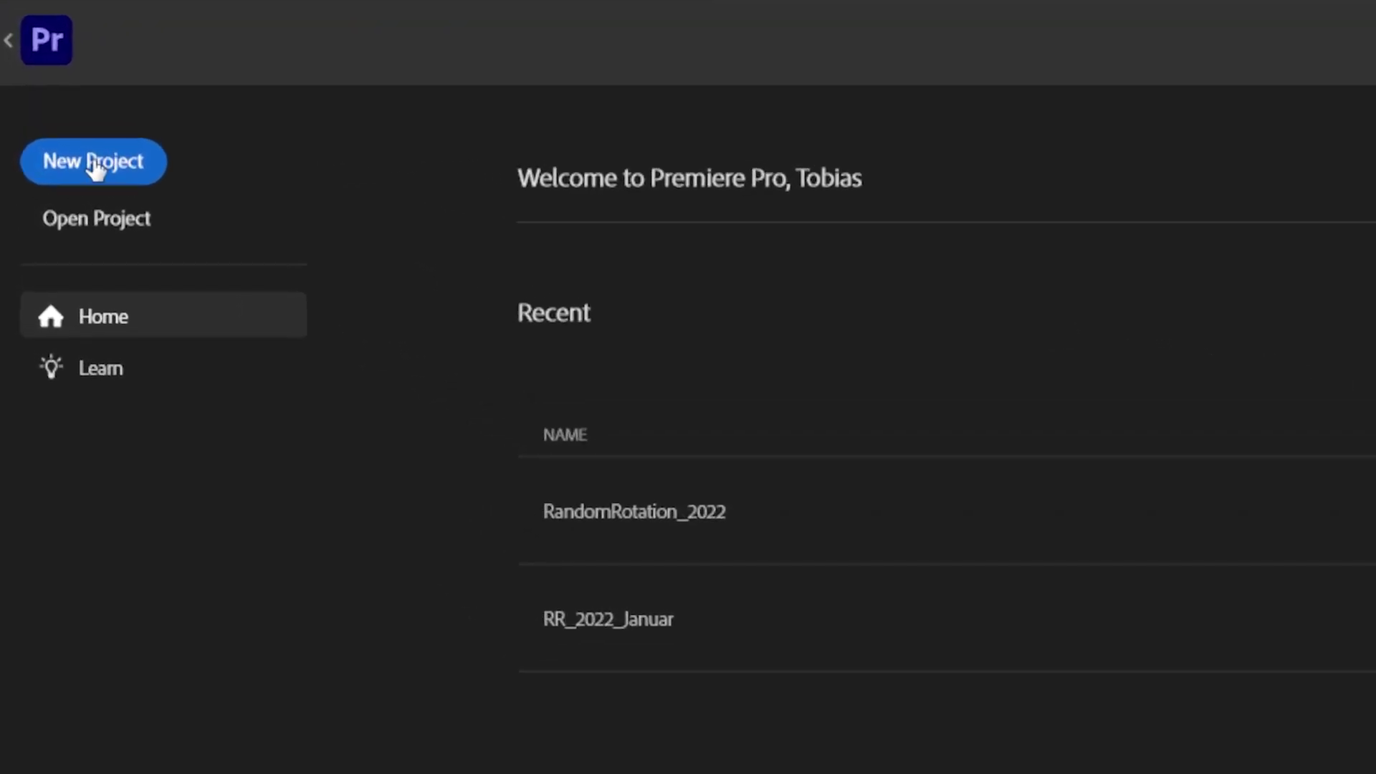
- Start a new project named 'Denmark', keeping the existing PPR folder as its location
{"action": "left_click", "coordinate": [96, 167]}
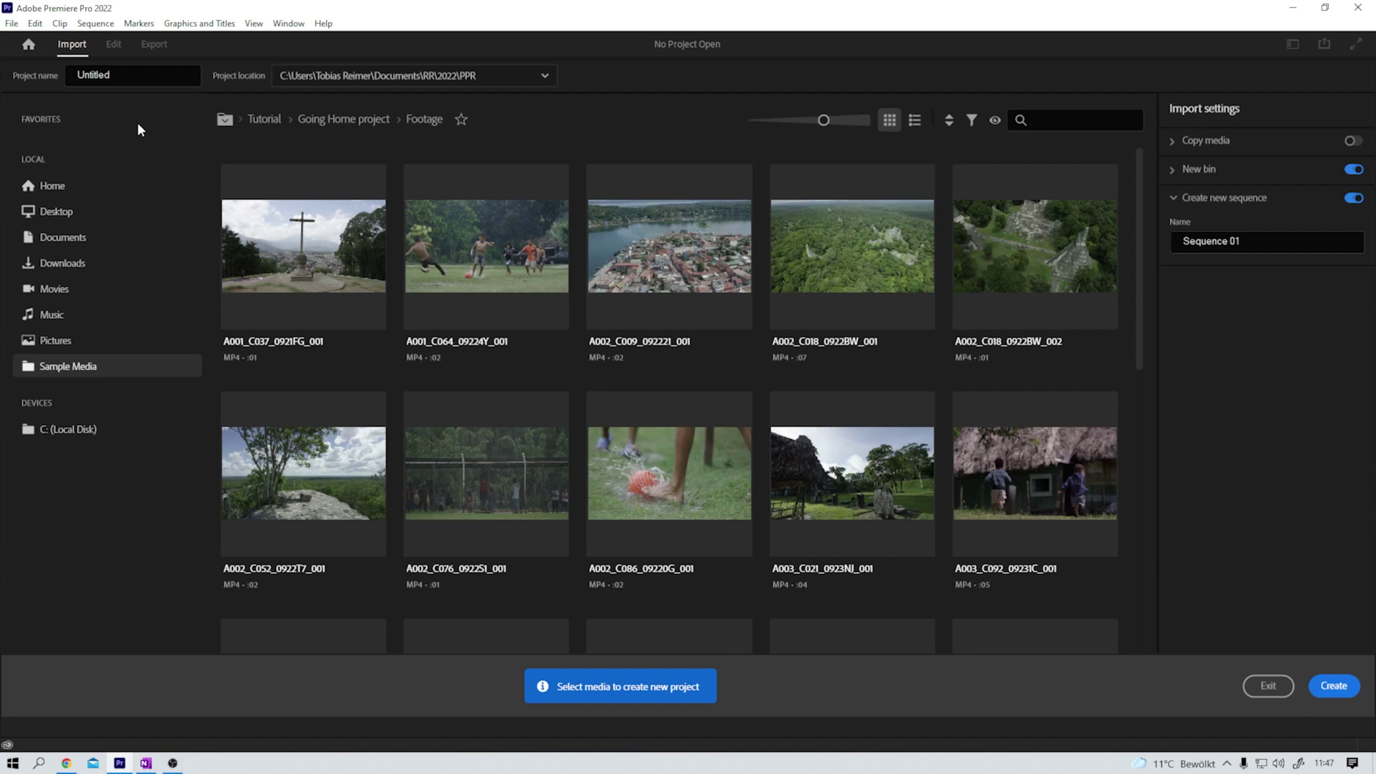
{"action": "left_click", "coordinate": [154, 68]}
{"action": "type", "text": "Denmark"}
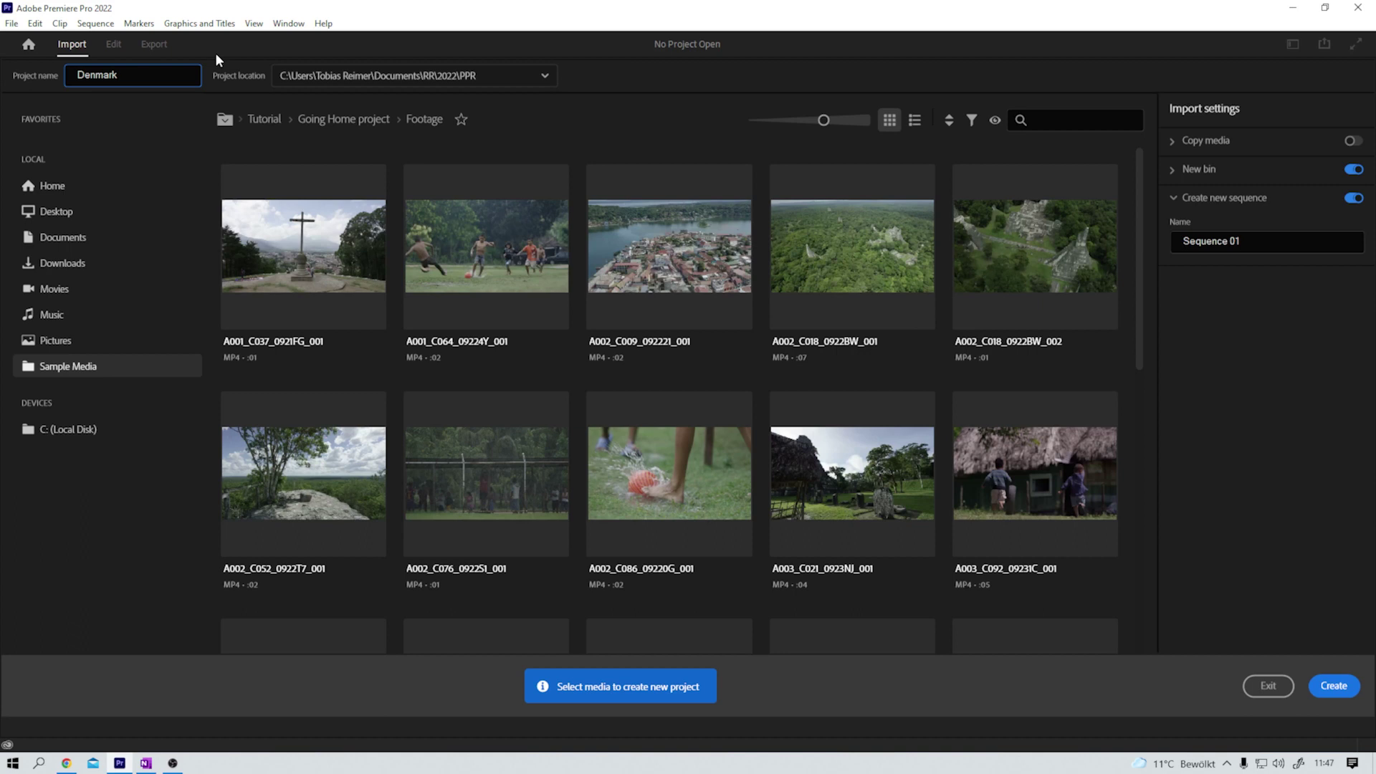
{"action": "left_click", "coordinate": [544, 76]}
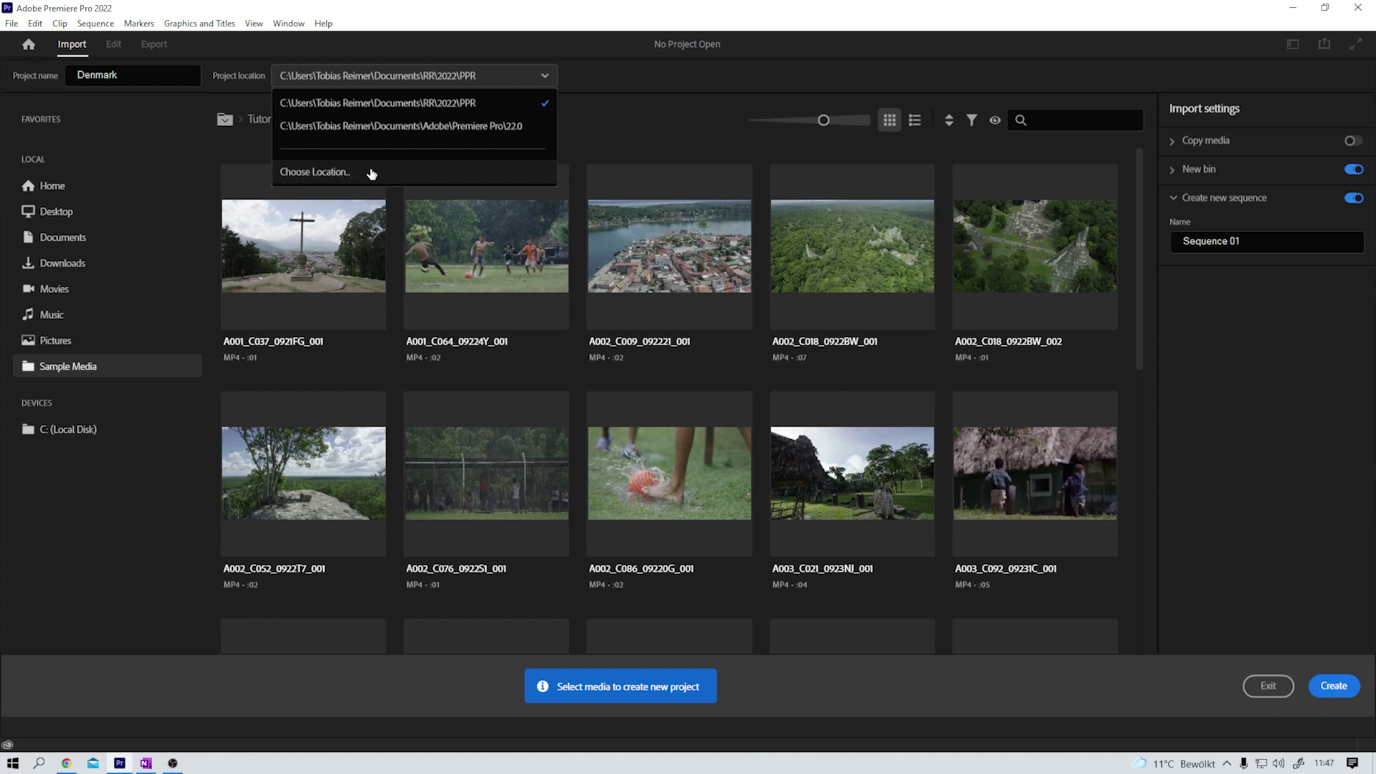
{"action": "left_click", "coordinate": [159, 147]}
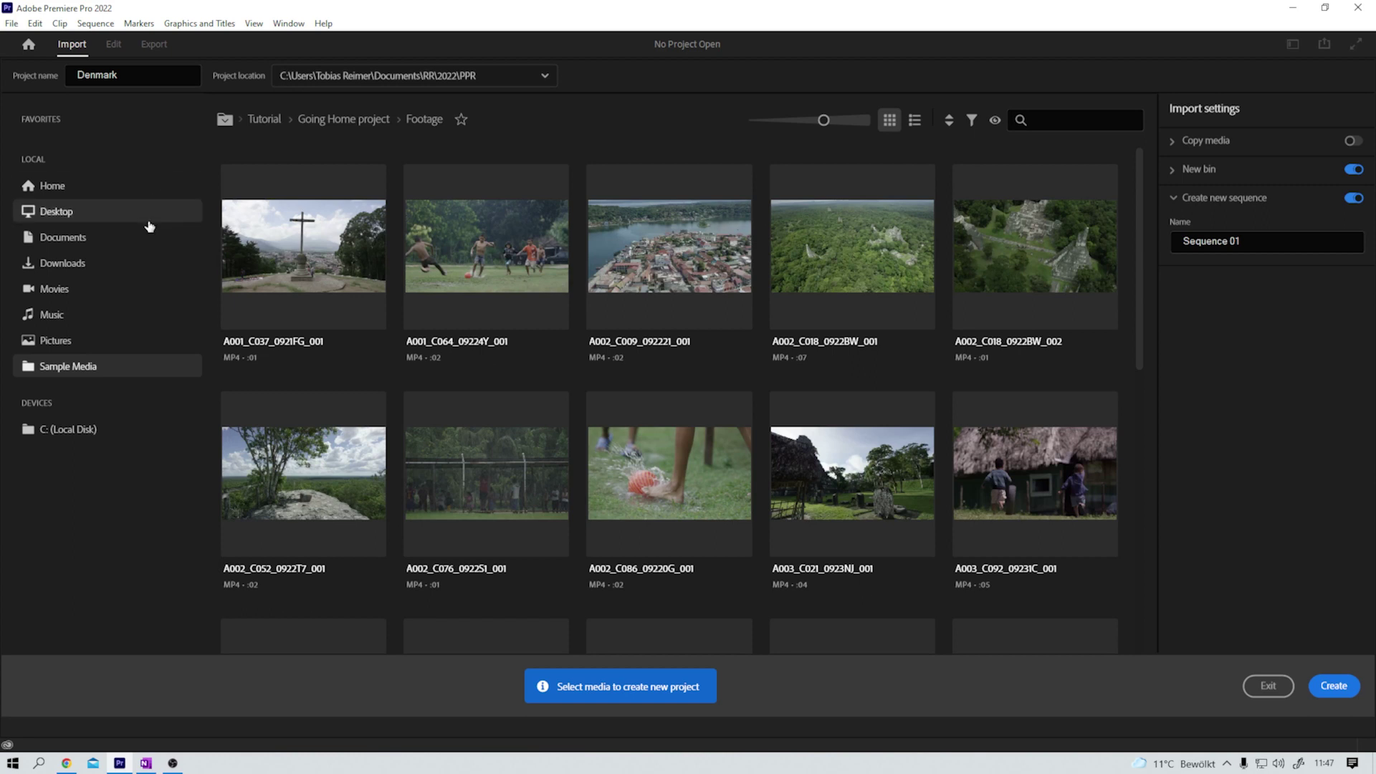
- In the desktop's Denmark folder, check clips C0004, IMG_2801, IMG_2803, IMG_2771 and IMG_2862
{"action": "left_click", "coordinate": [68, 212]}
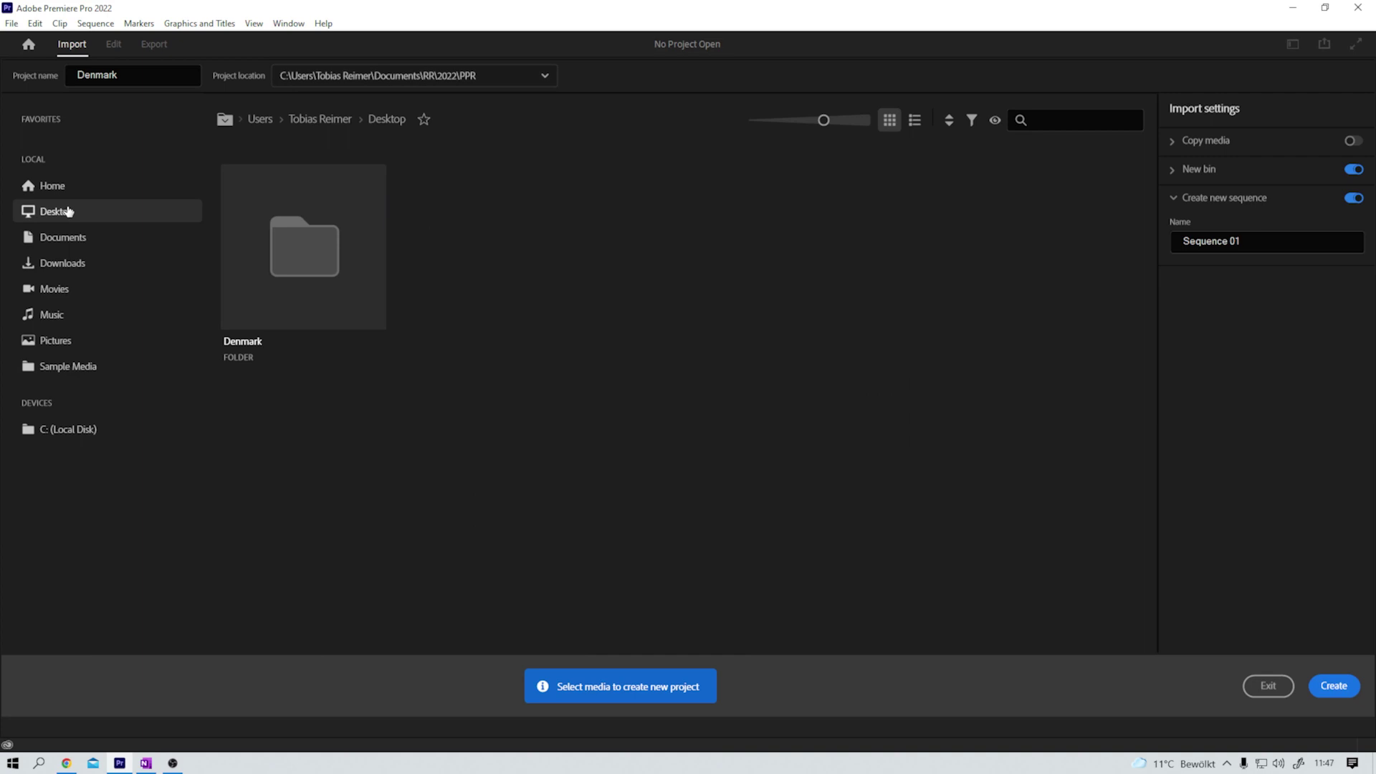
{"action": "double_click", "coordinate": [306, 238]}
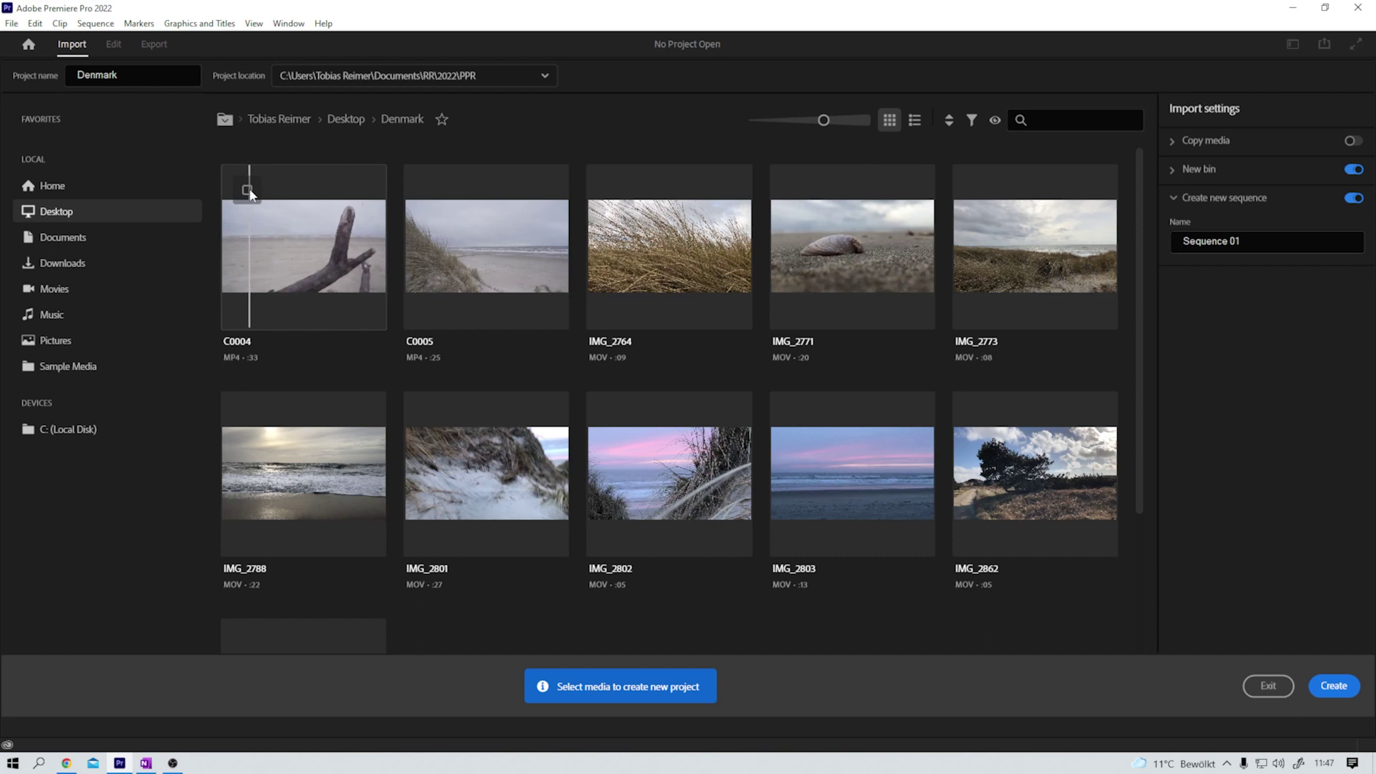
{"action": "left_click", "coordinate": [248, 190]}
{"action": "left_click", "coordinate": [429, 418]}
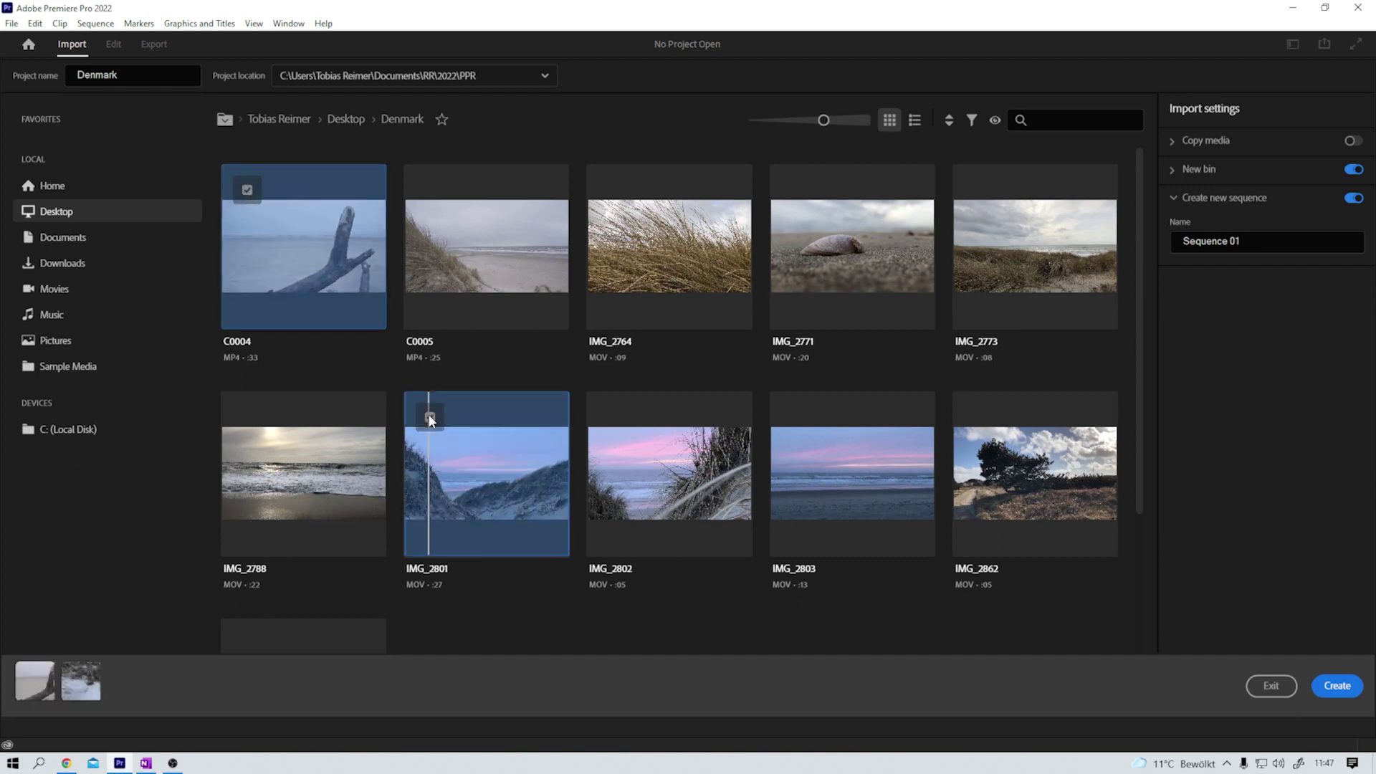
{"action": "left_click", "coordinate": [796, 418]}
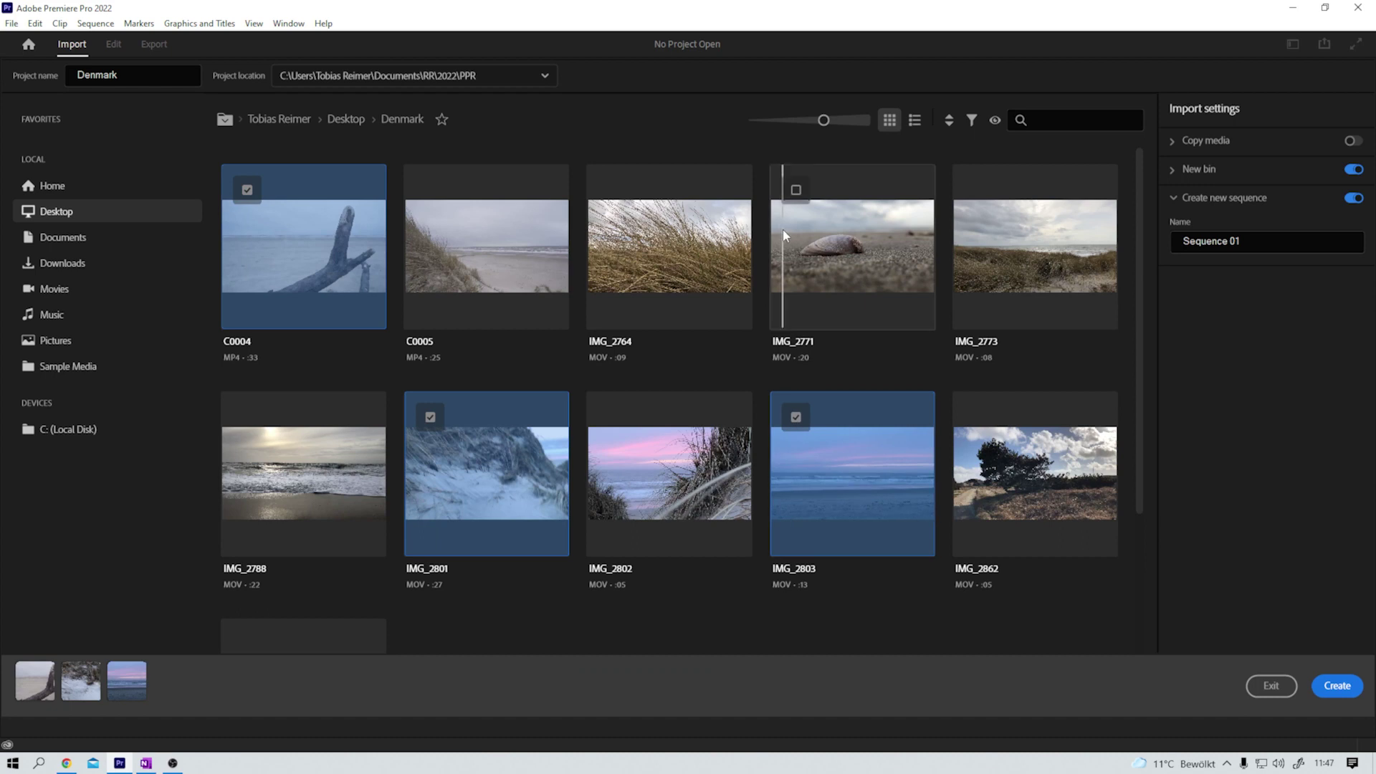
{"action": "left_click", "coordinate": [794, 190]}
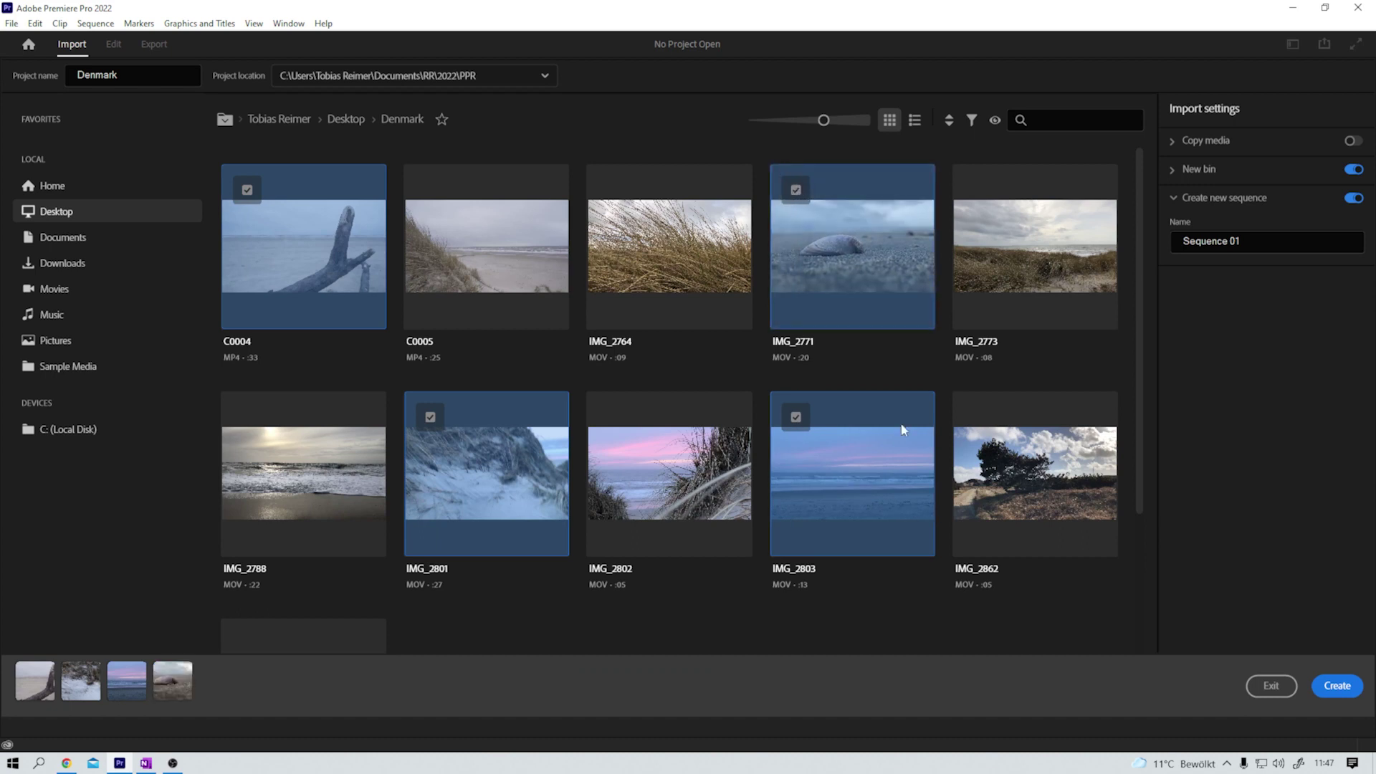
{"action": "left_click", "coordinate": [978, 419]}
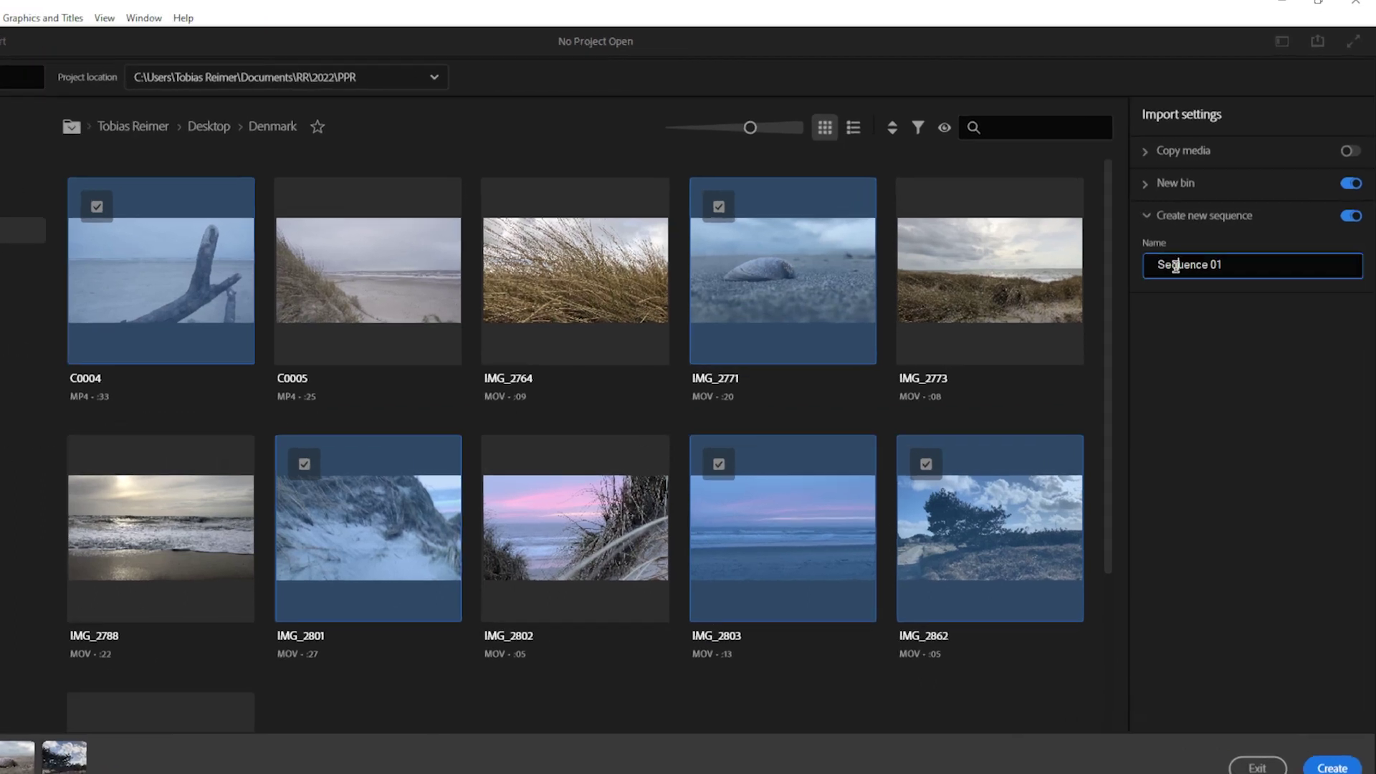
- Name the sequence 'Denmark_V01' and the new bin 'Footage', then create the project
{"action": "triple_click", "coordinate": [1199, 242]}
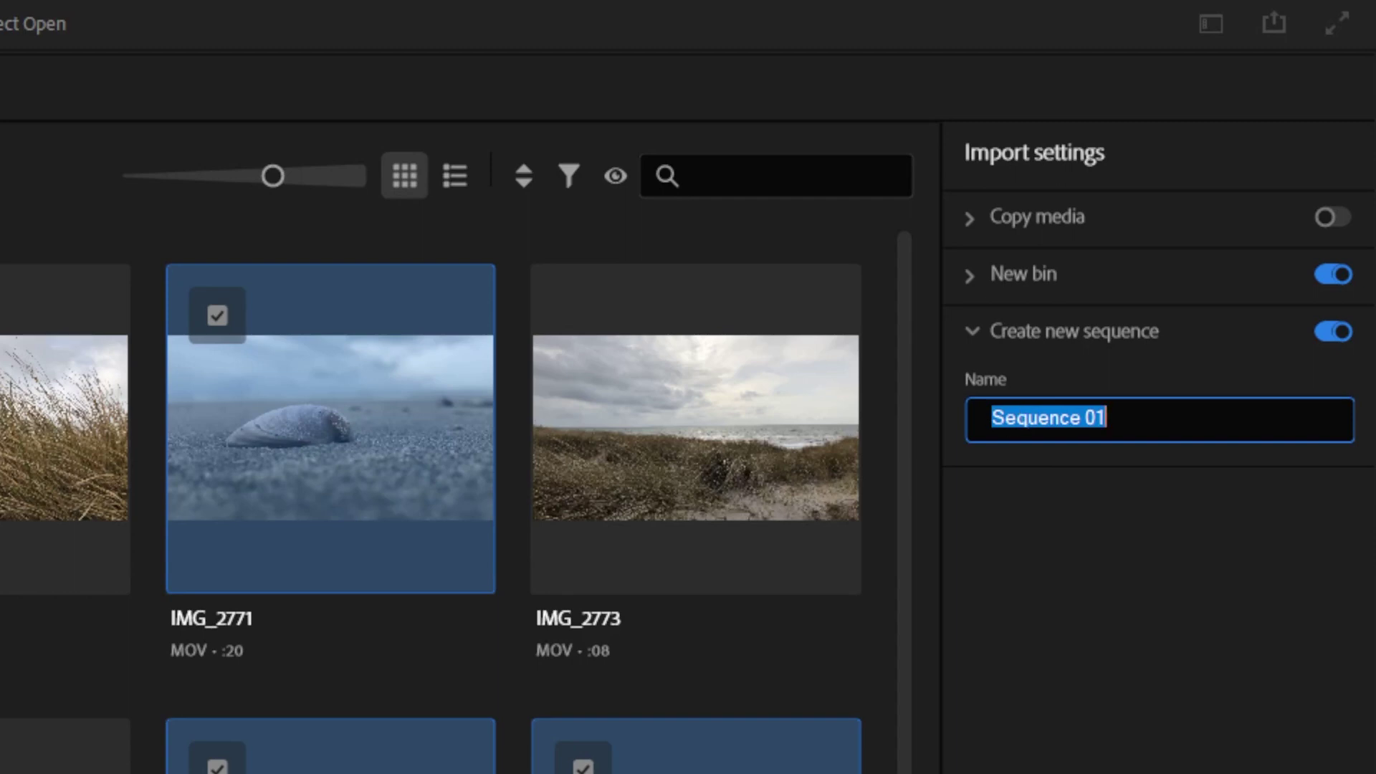
{"action": "type", "text": "Denmark"}
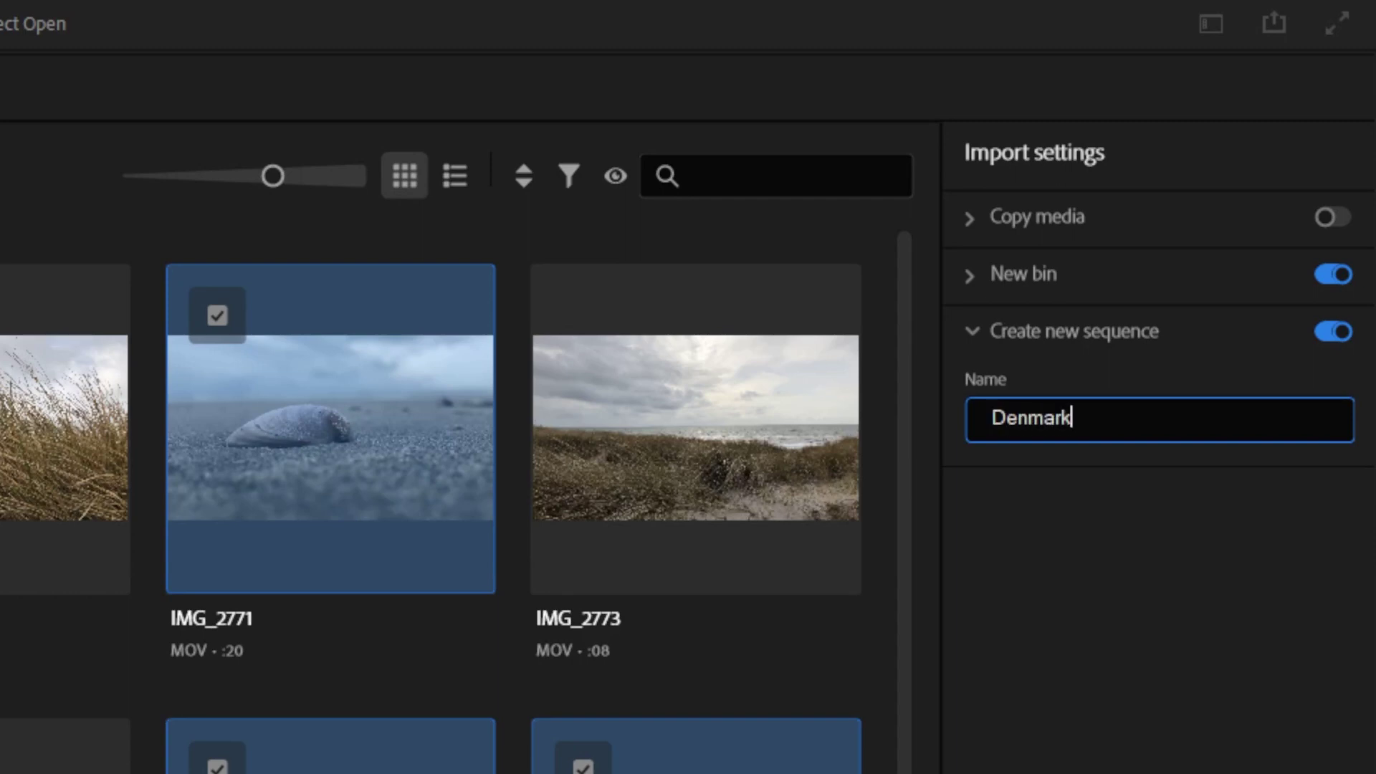
{"action": "type", "text": "_V01"}
{"action": "left_click", "coordinate": [969, 281]}
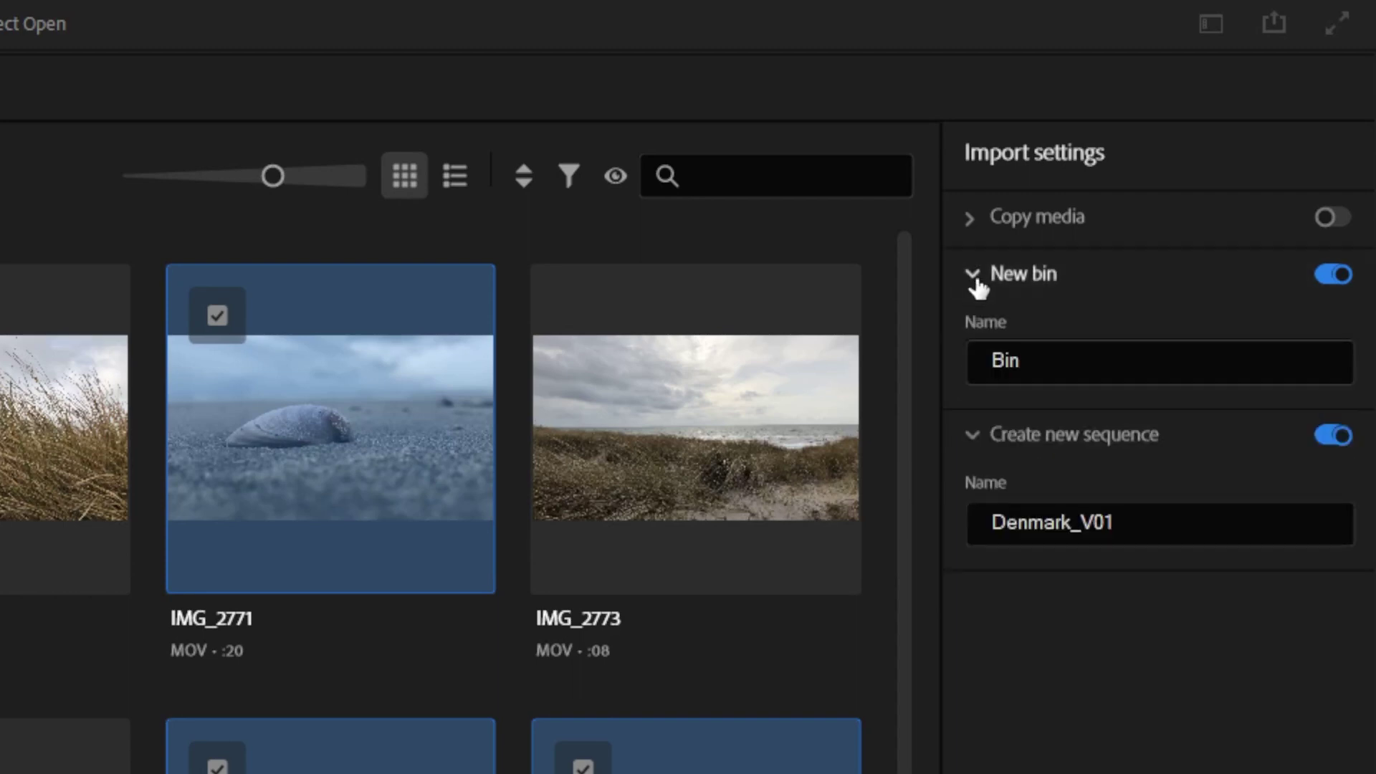
{"action": "left_click_drag", "start_coordinate": [1044, 349], "coordinate": [930, 350]}
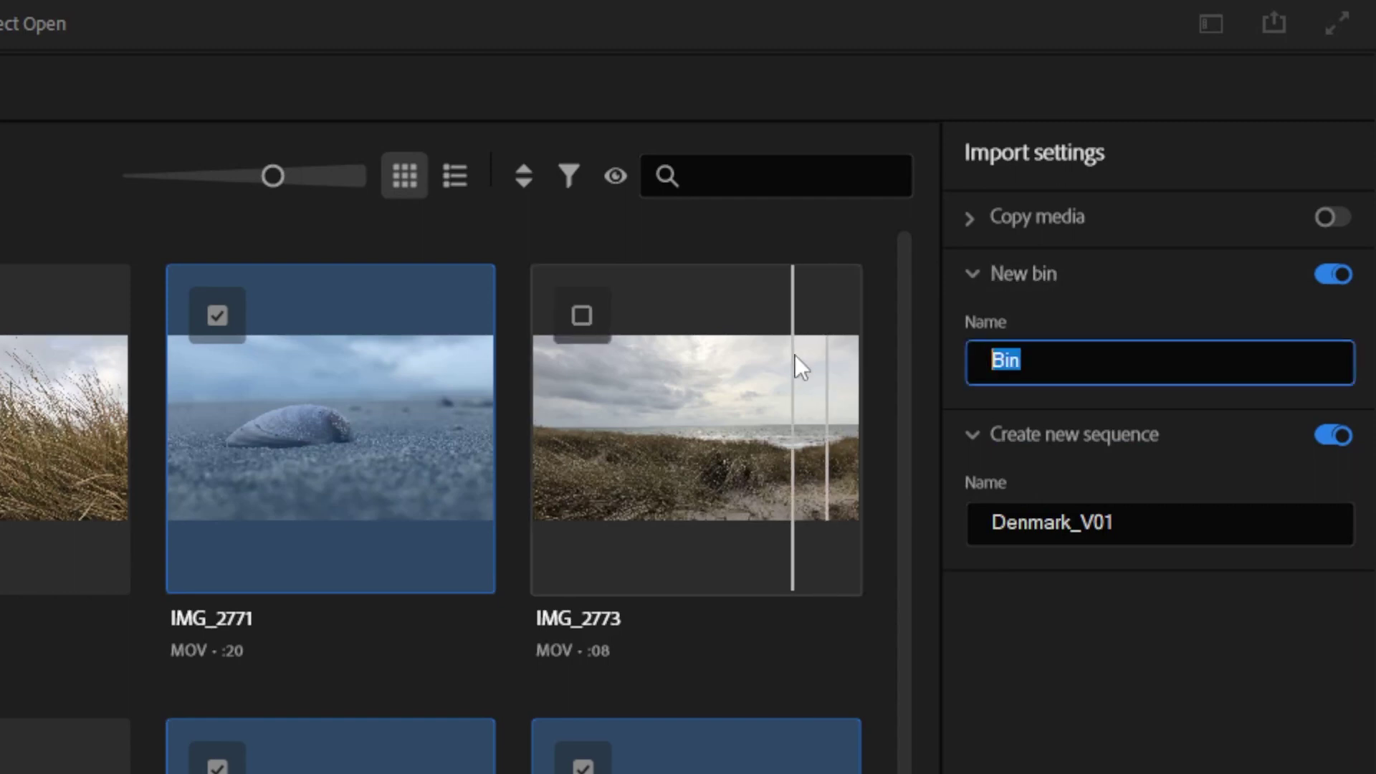
{"action": "type", "text": "Footafe"}
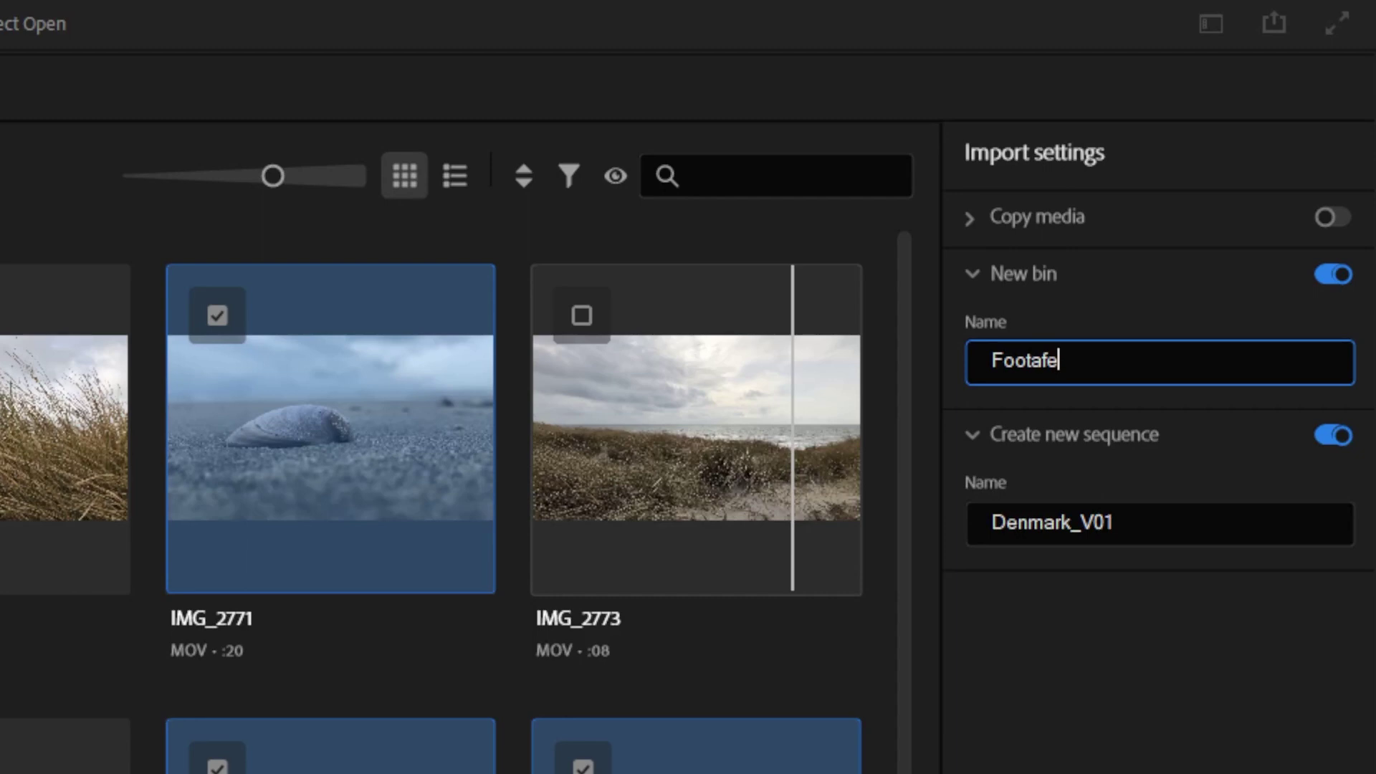
{"action": "key", "text": "BackSpace"}
{"action": "key", "text": "BackSpace"}
{"action": "type", "text": "ge"}
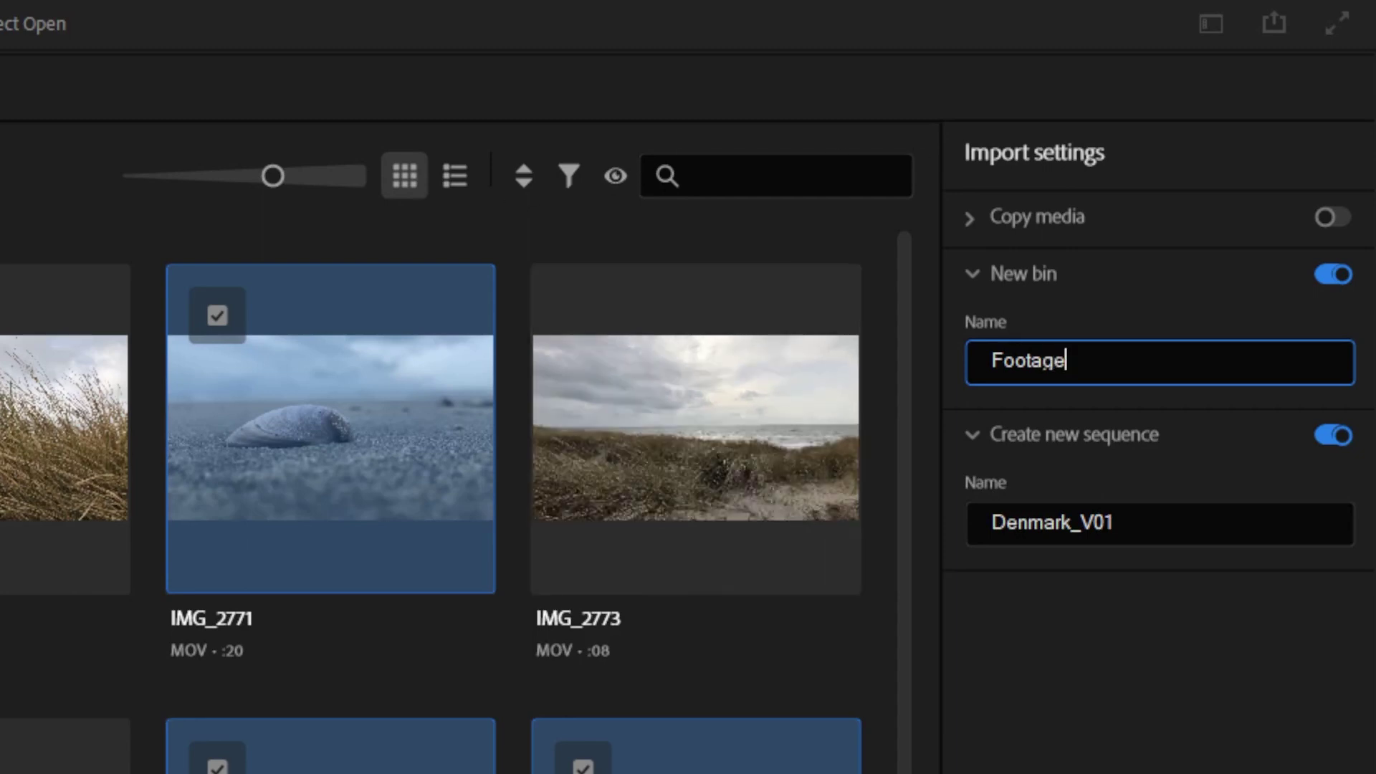
{"action": "key", "text": "Return"}
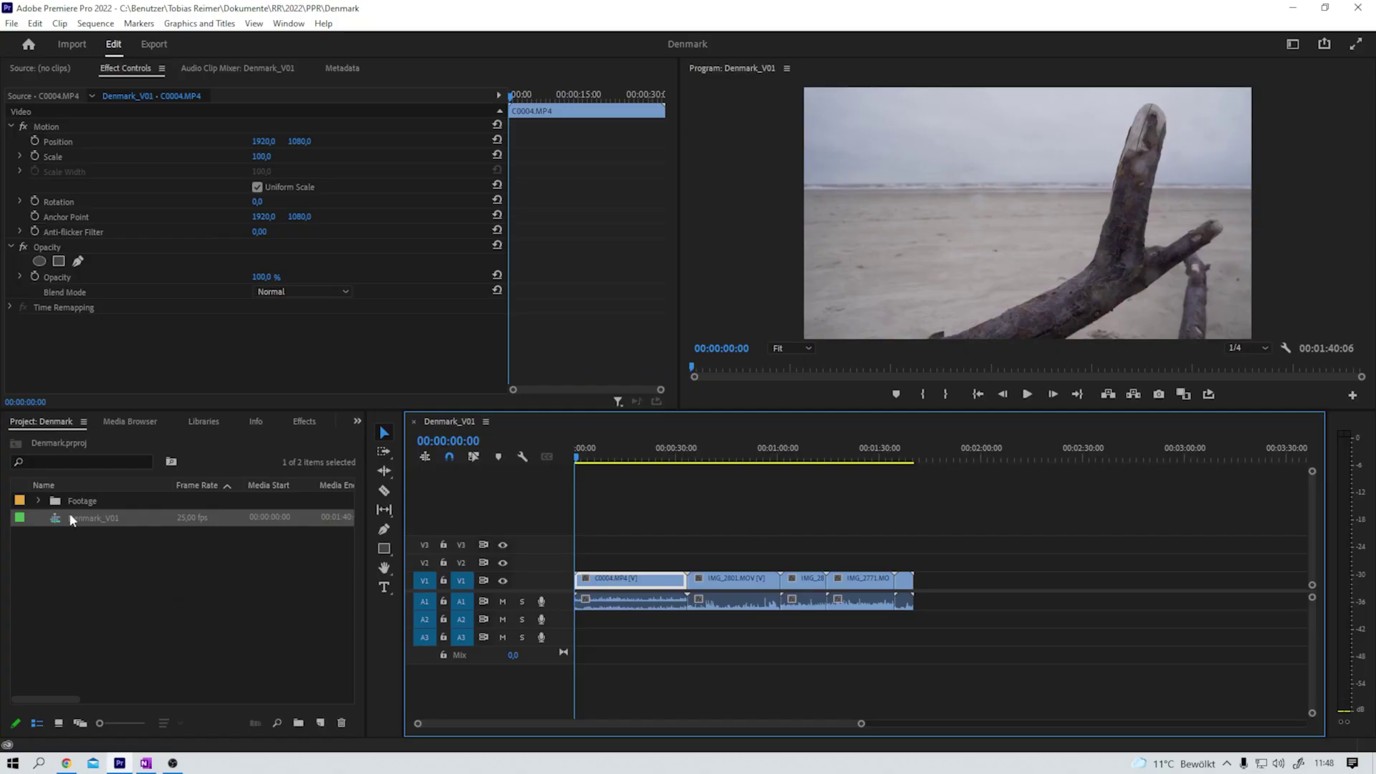
{"action": "left_click", "coordinate": [38, 501]}
{"action": "left_click", "coordinate": [52, 502]}
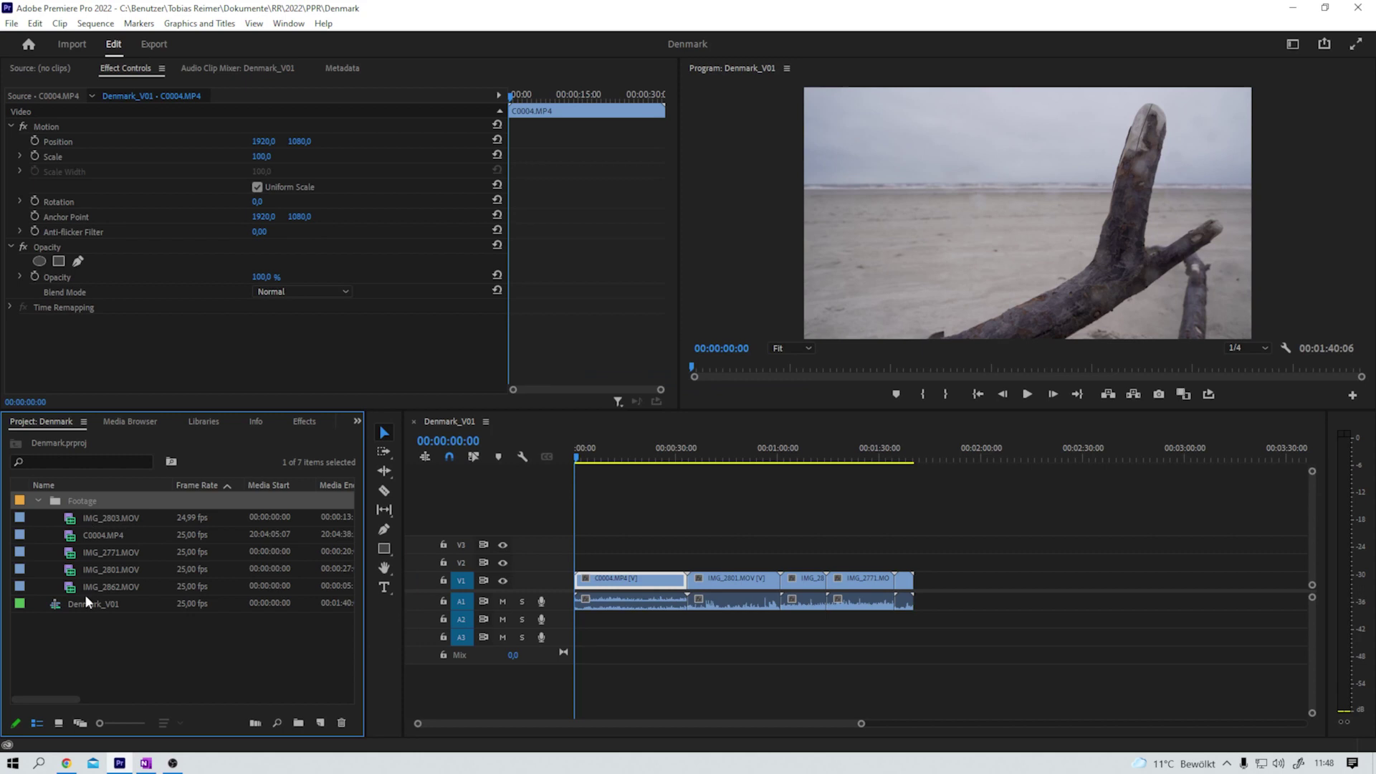
{"action": "left_click", "coordinate": [38, 500]}
{"action": "left_click", "coordinate": [84, 518]}
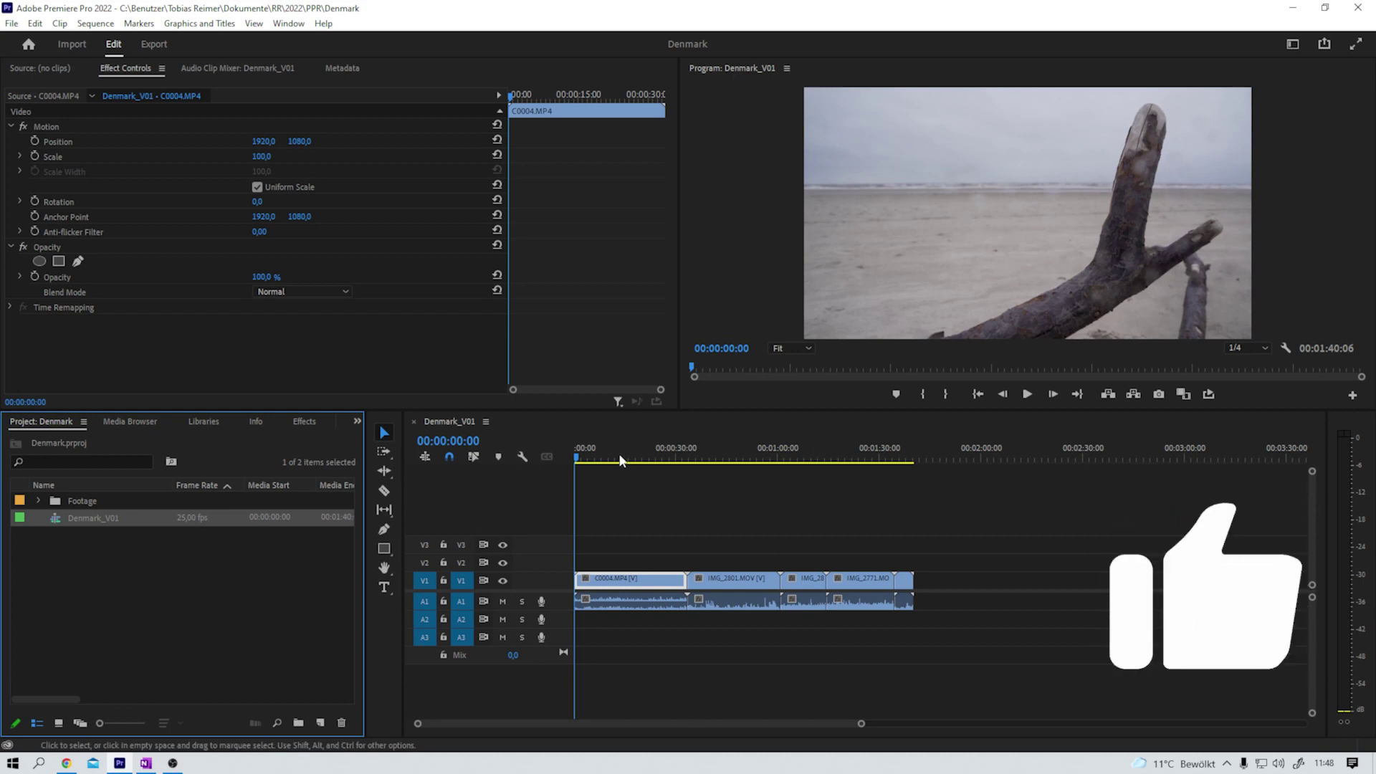
{"action": "left_click_drag", "start_coordinate": [575, 459], "coordinate": [720, 477]}
{"action": "key", "text": "Home"}
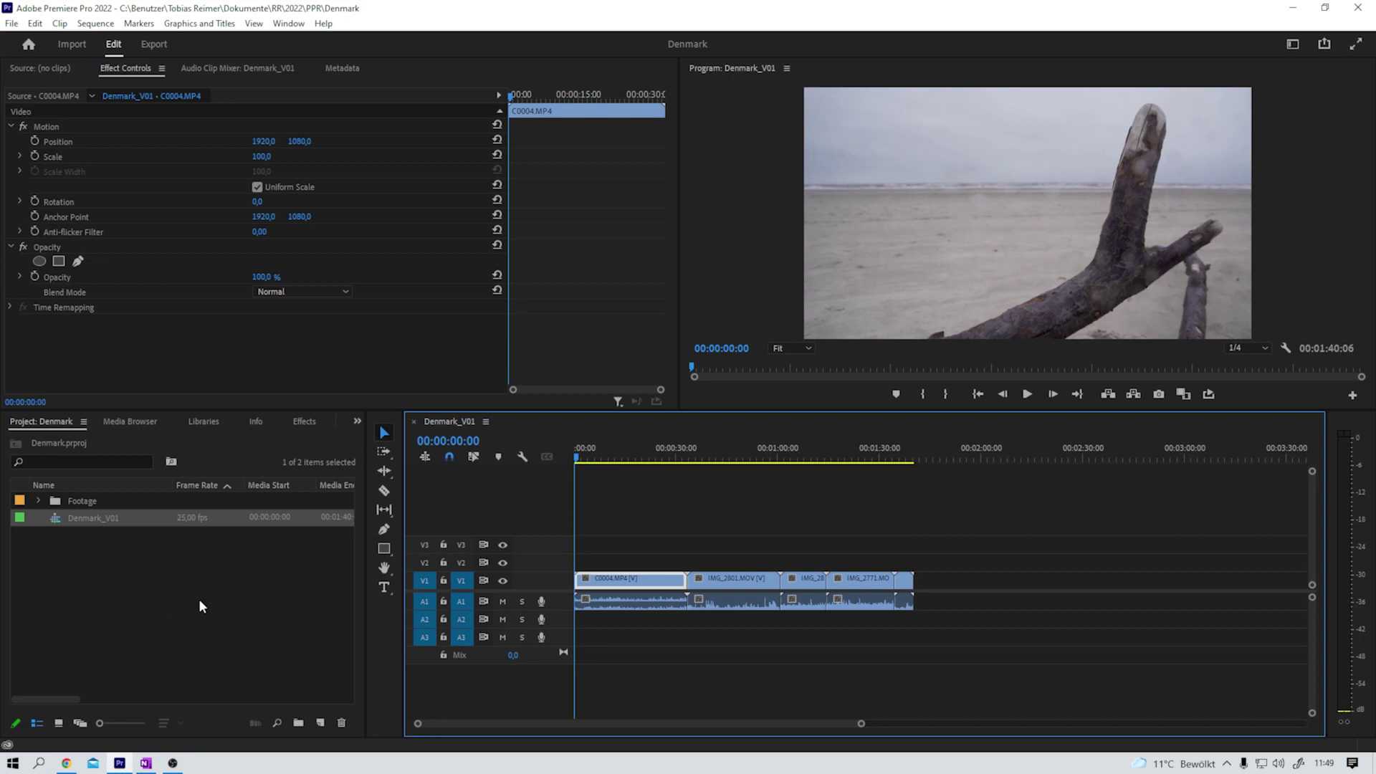
- In the Import view, switch off the New bin and Create new sequence options
{"action": "left_click", "coordinate": [70, 44]}
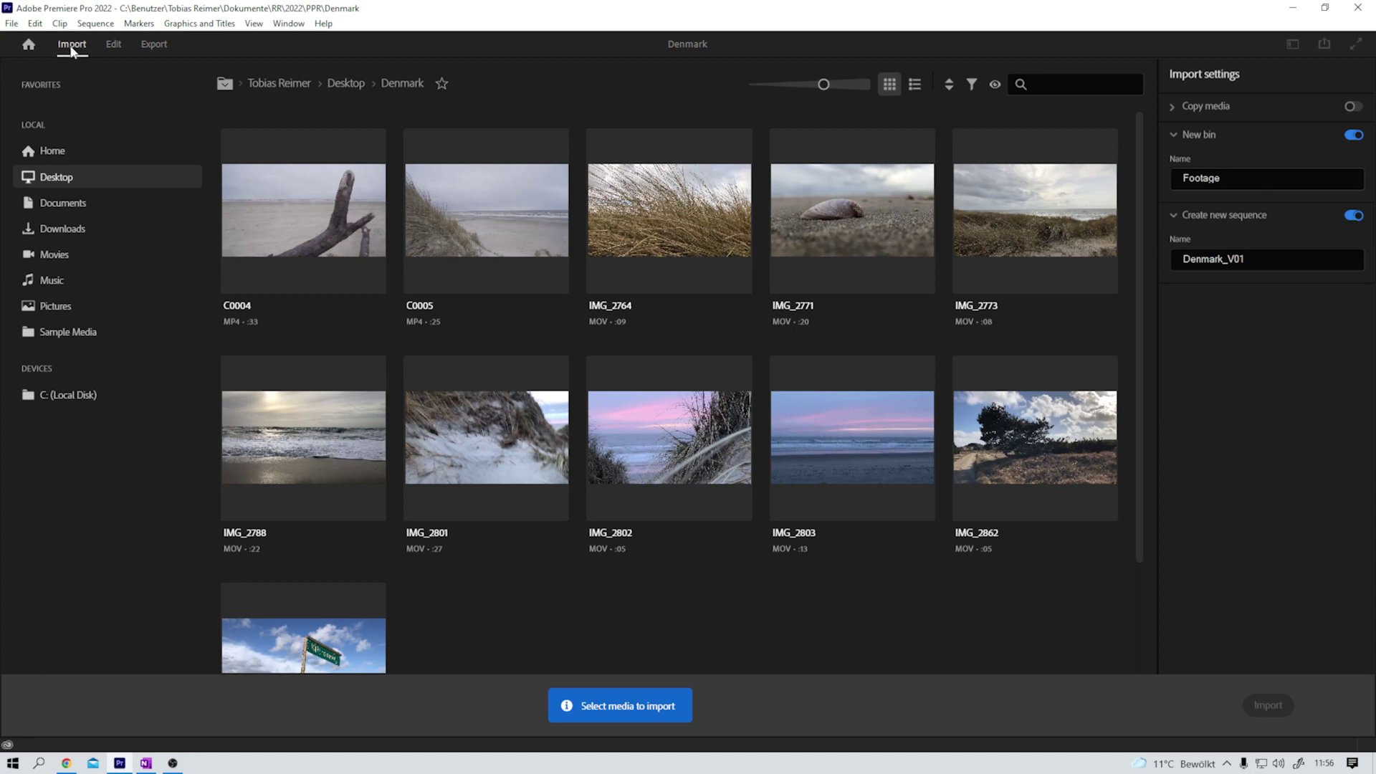
{"action": "left_click", "coordinate": [1353, 135]}
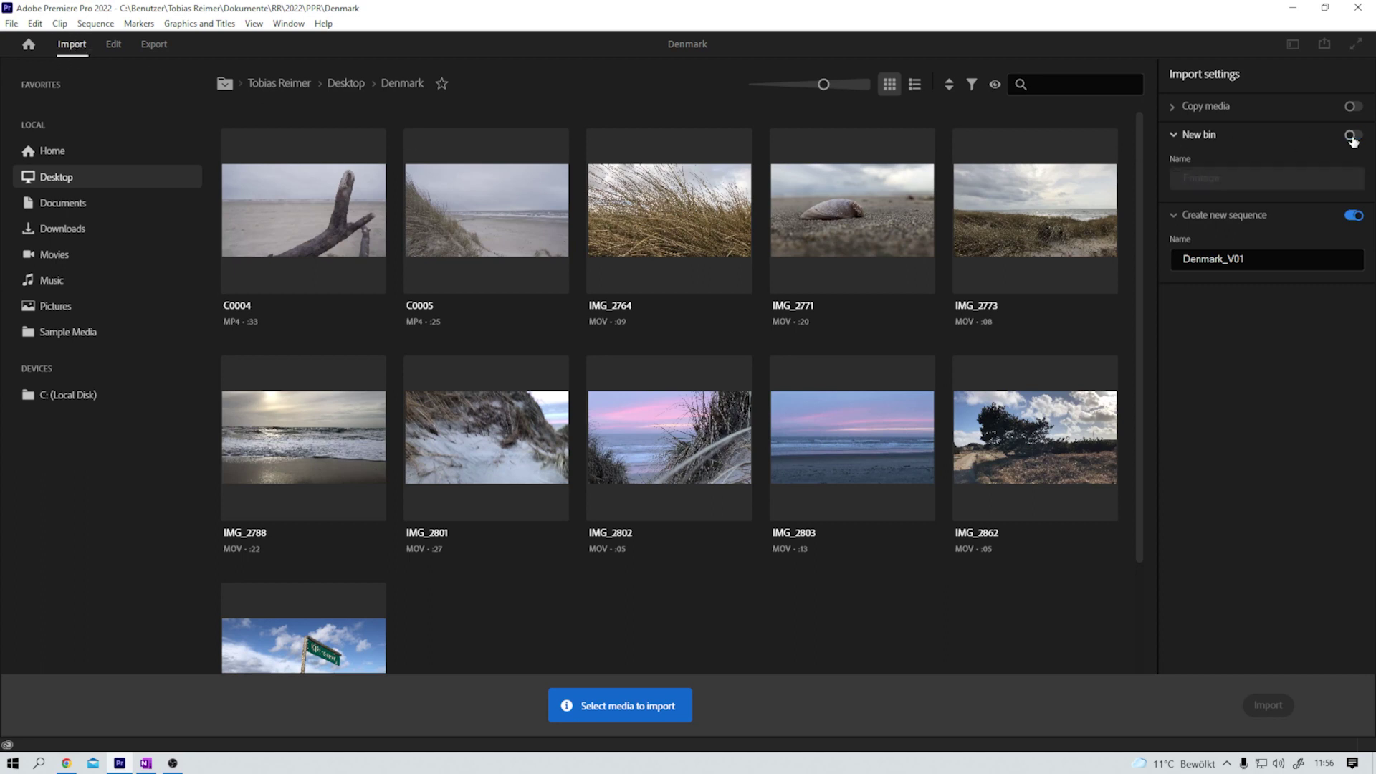
{"action": "left_click", "coordinate": [1352, 216]}
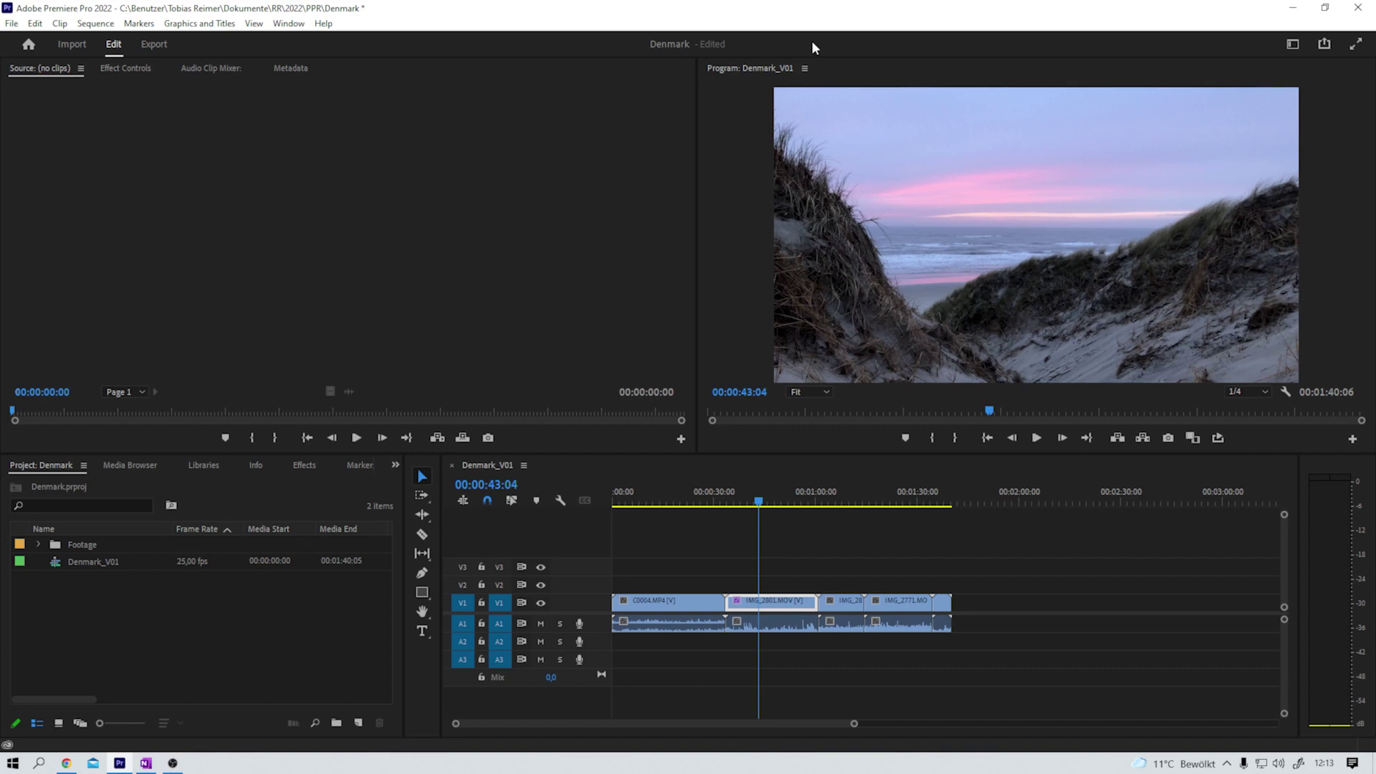
- Switch to the Audio workspace and then back to Editing
{"action": "left_click", "coordinate": [1293, 46]}
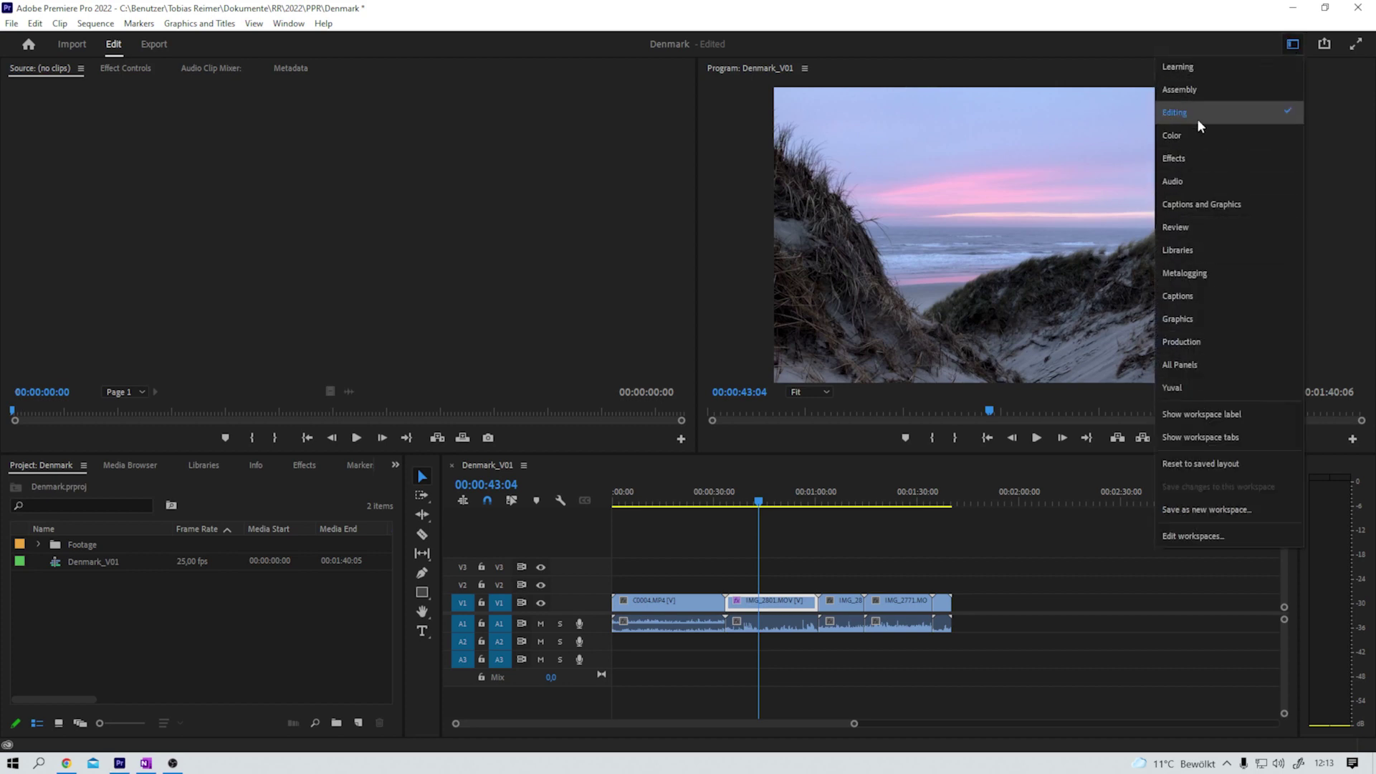
{"action": "left_click", "coordinate": [1189, 181]}
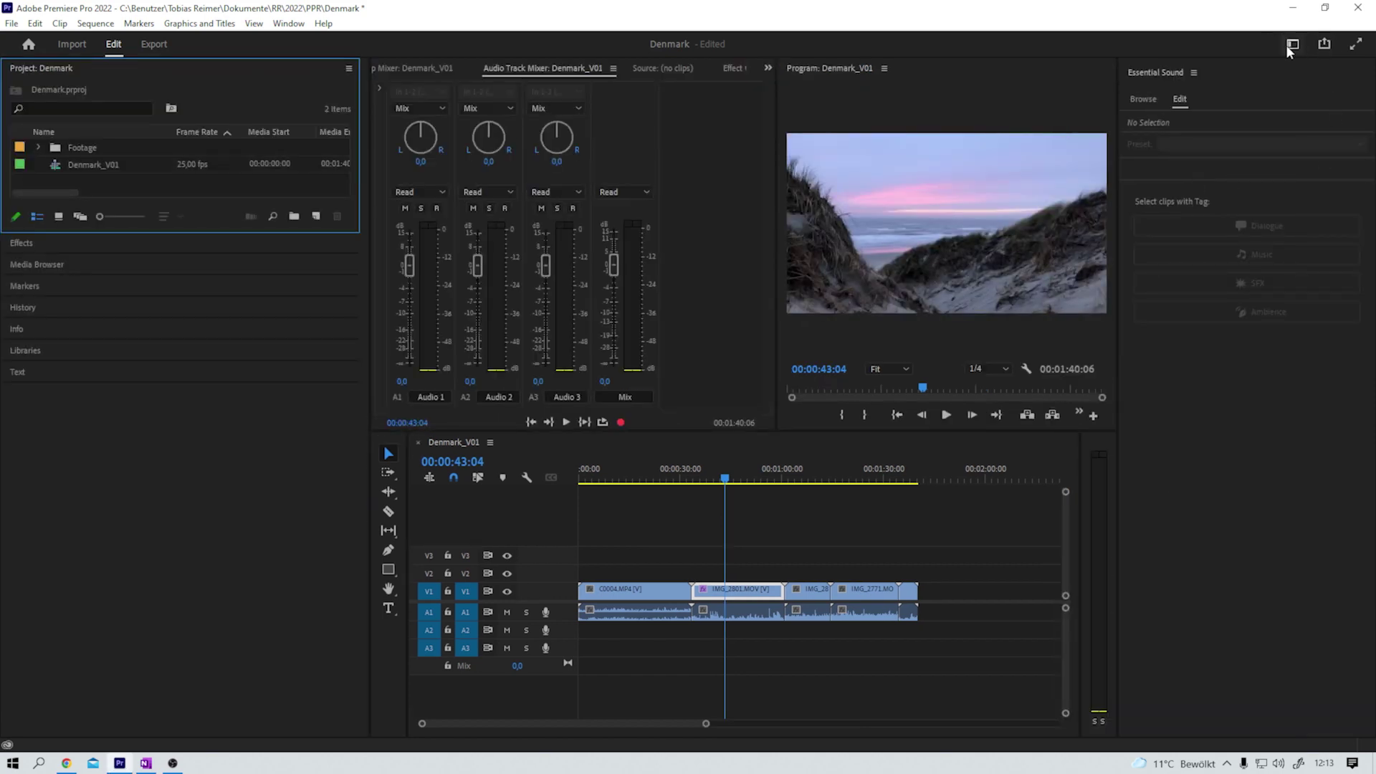
{"action": "left_click", "coordinate": [1286, 45]}
{"action": "left_click", "coordinate": [1189, 120]}
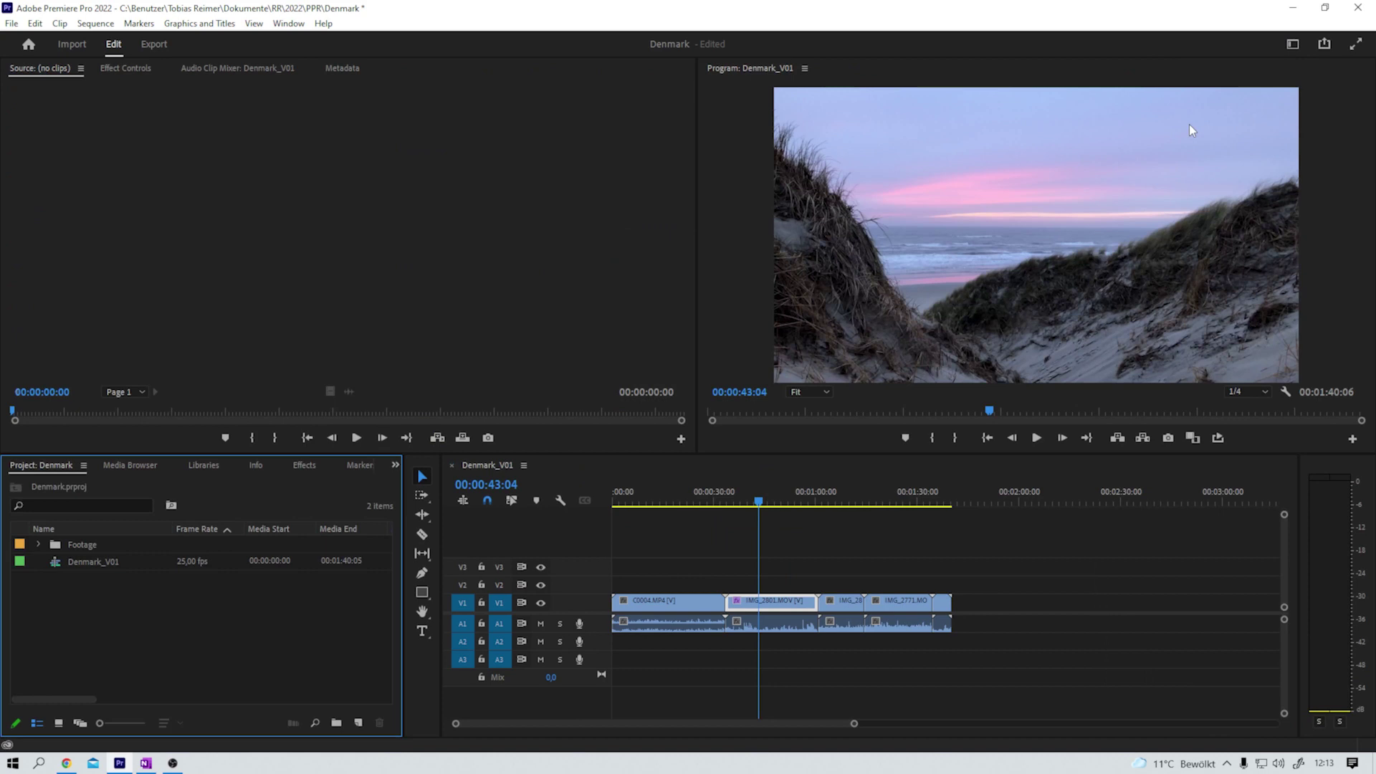
- Turn on workspace tabs and widen the tab bar to reveal Assembly through Metalogging
{"action": "left_click", "coordinate": [1292, 44]}
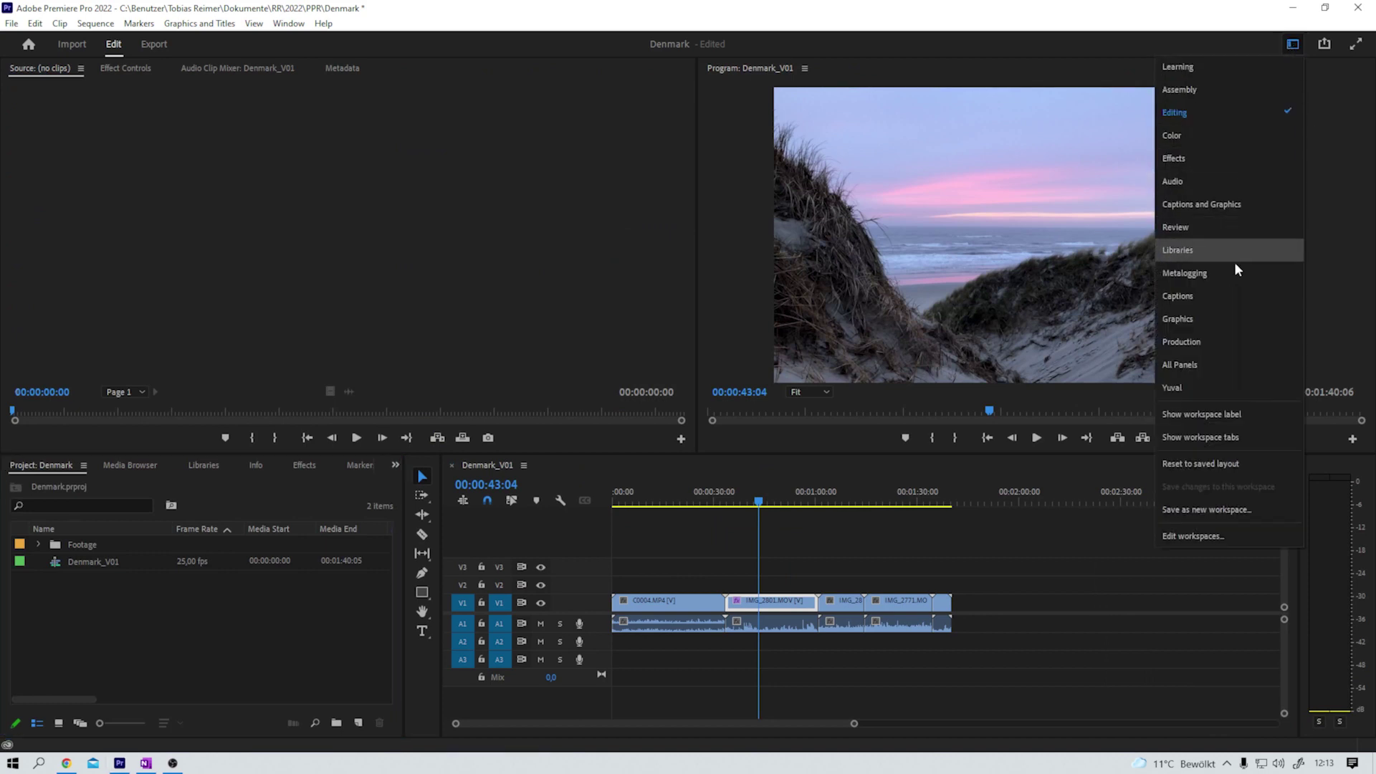
{"action": "left_click", "coordinate": [1219, 437]}
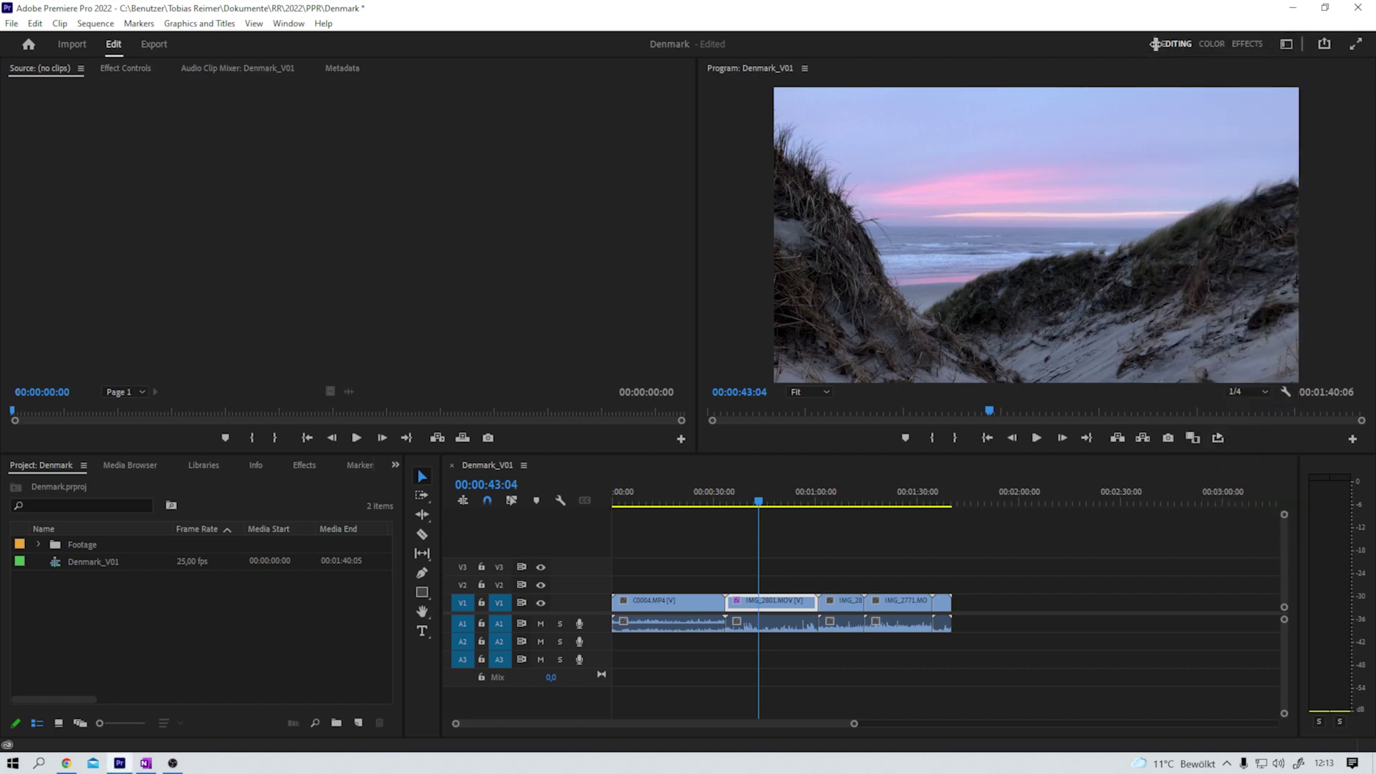
{"action": "left_click_drag", "start_coordinate": [1054, 43], "coordinate": [773, 47]}
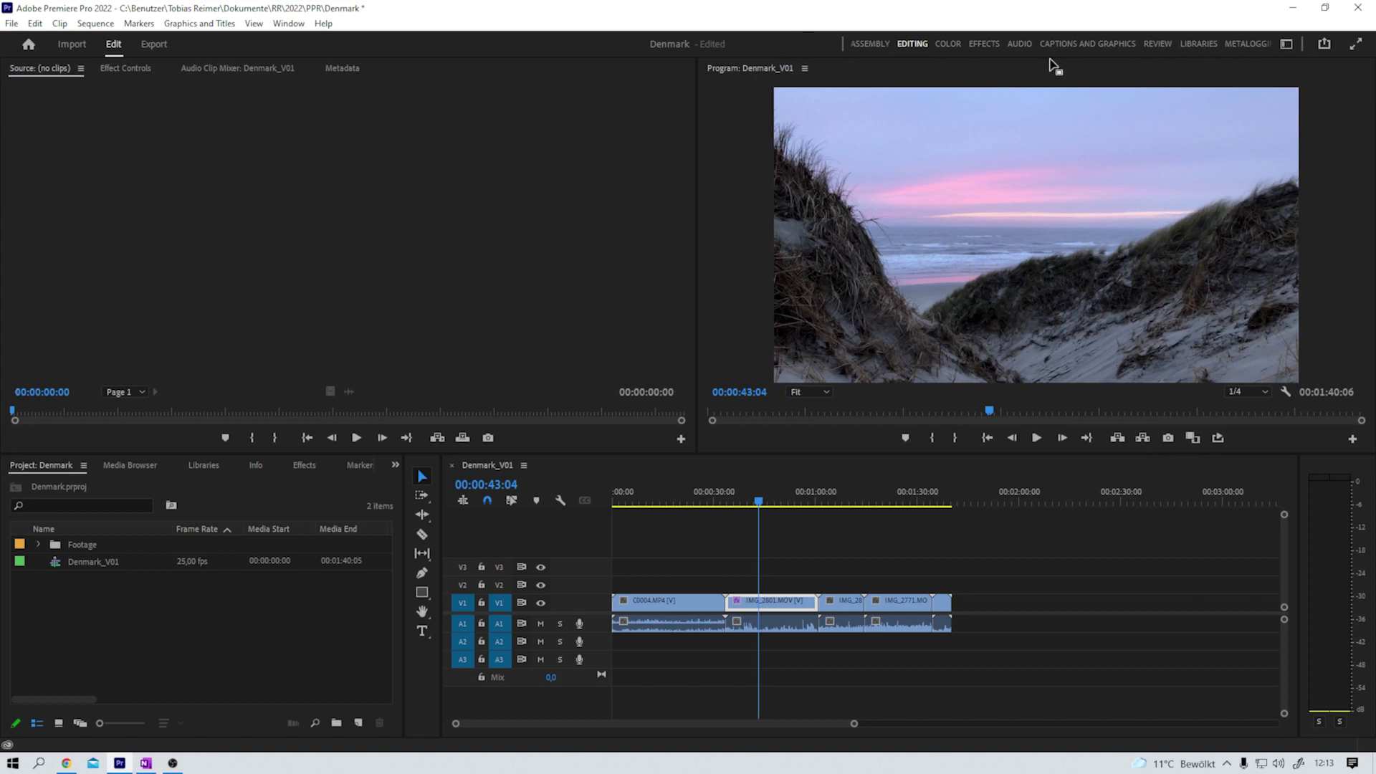
{"action": "left_click", "coordinate": [1286, 44]}
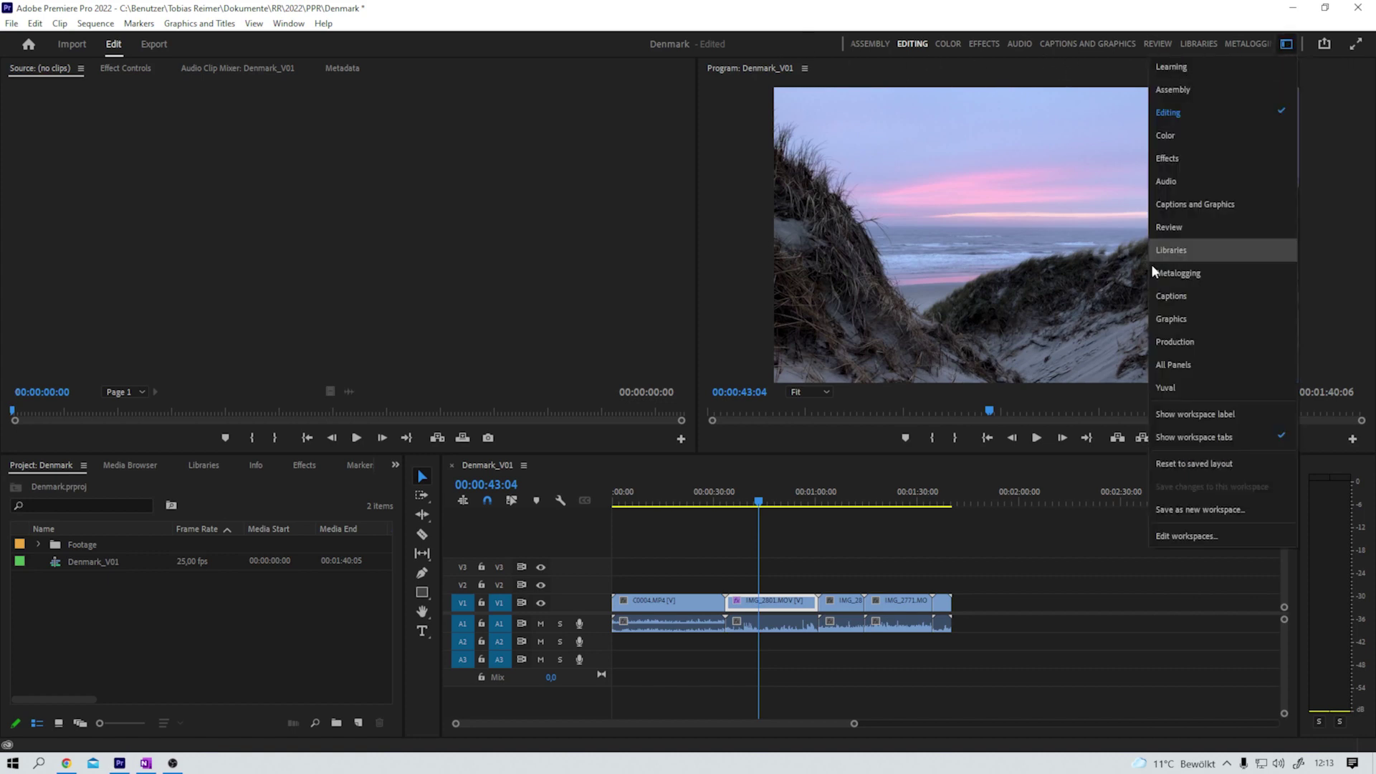
- Open the Edit Workspaces dialog and enlarge it to show the full list
{"action": "left_click", "coordinate": [1179, 536]}
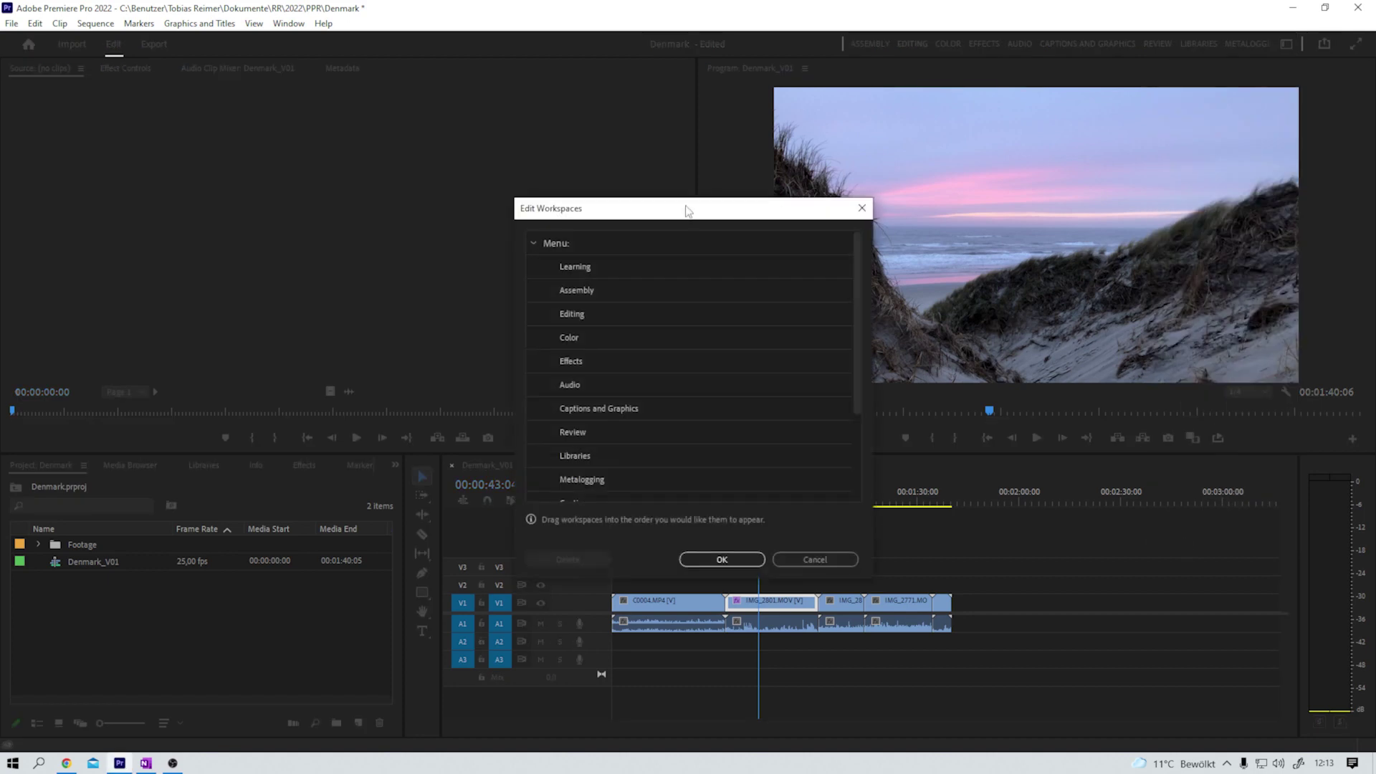
{"action": "left_click_drag", "start_coordinate": [682, 193], "coordinate": [689, 16]}
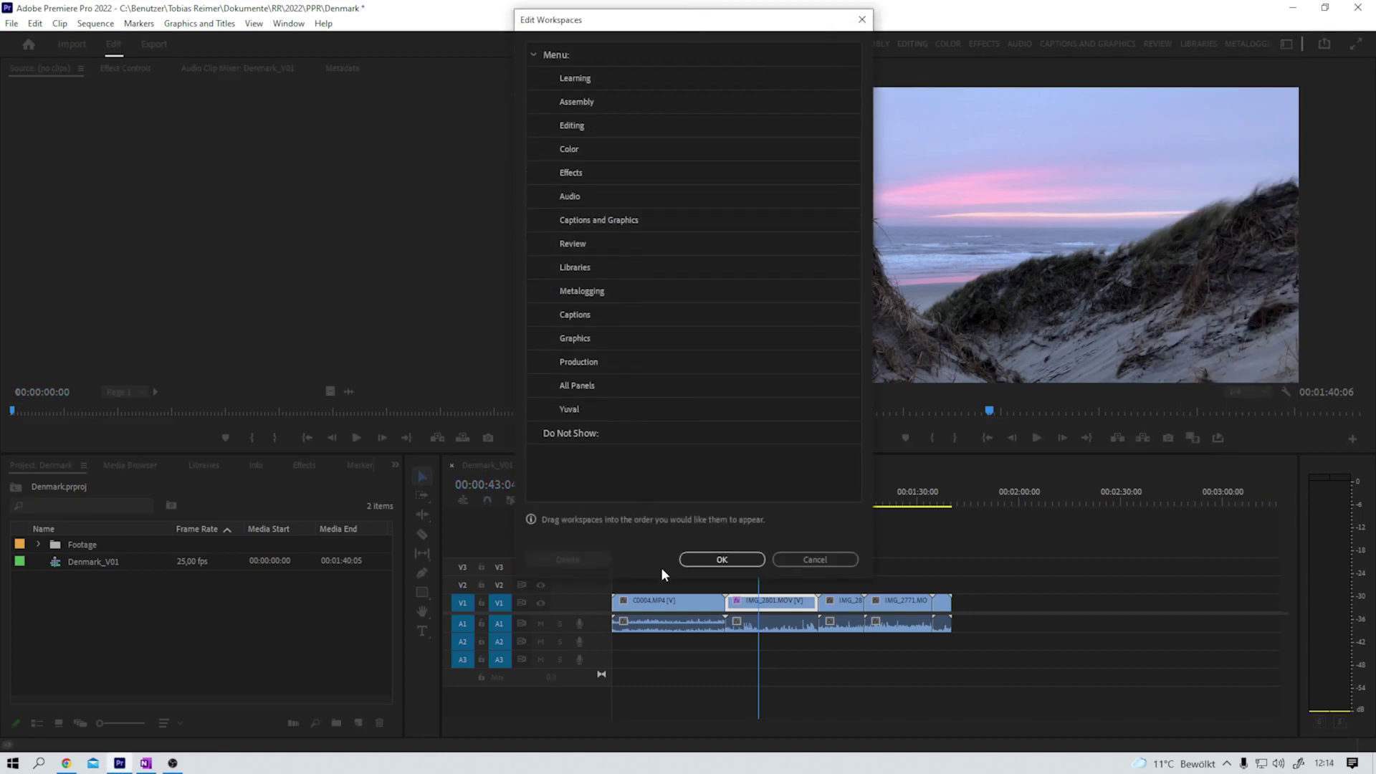
{"action": "left_click_drag", "start_coordinate": [651, 577], "coordinate": [652, 662]}
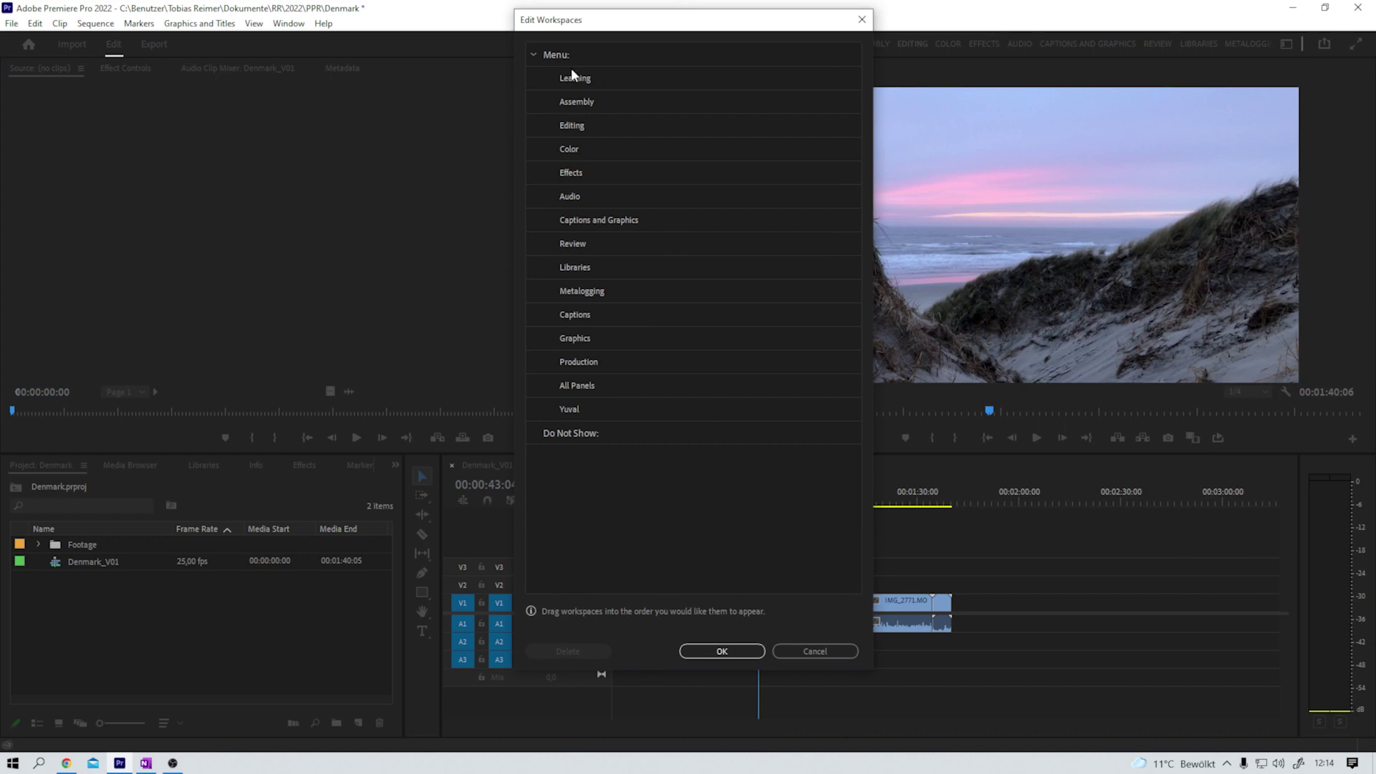
- Move Learning, Metalogging, All Panels, Libraries and Production to Do Not Show, Audio before Effects
{"action": "left_click_drag", "start_coordinate": [569, 72], "coordinate": [589, 448]}
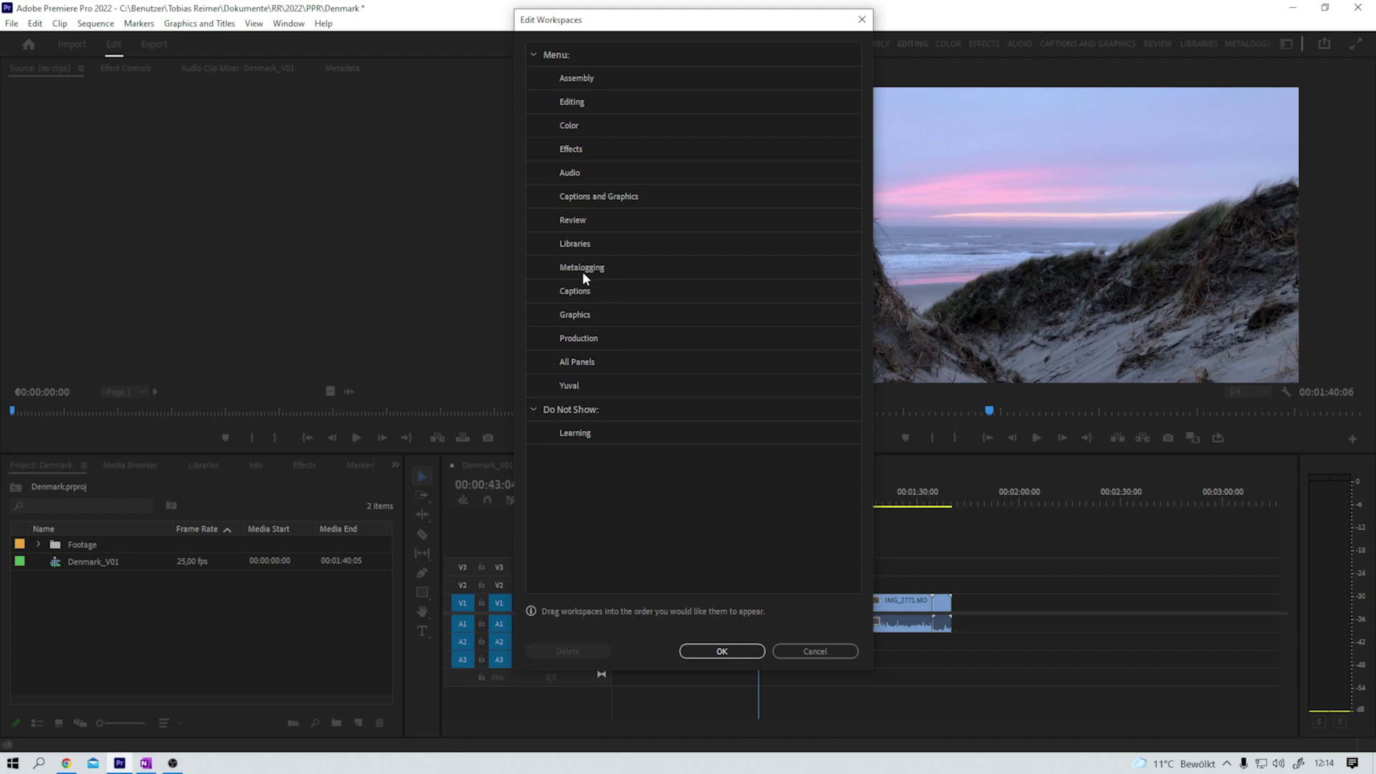
{"action": "left_click_drag", "start_coordinate": [582, 271], "coordinate": [617, 490]}
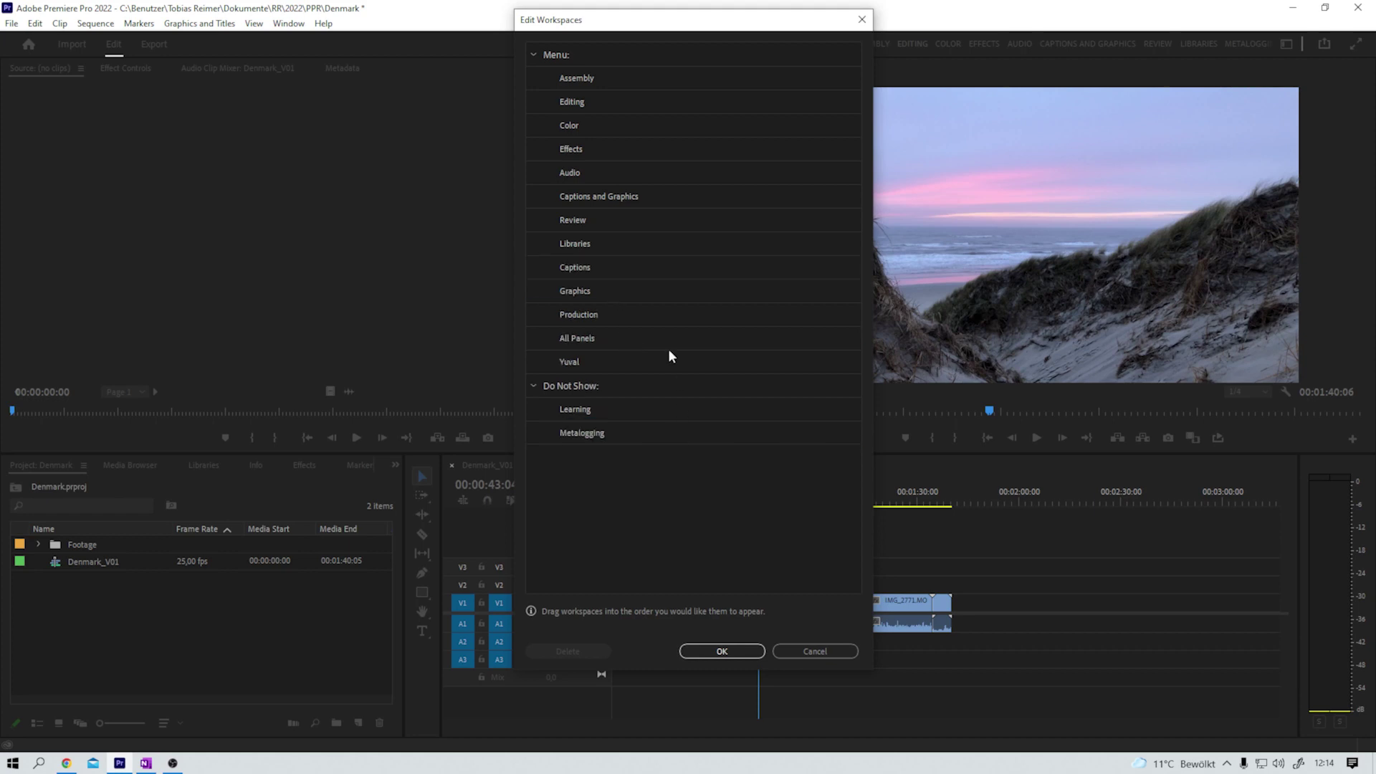
{"action": "left_click_drag", "start_coordinate": [569, 334], "coordinate": [627, 498]}
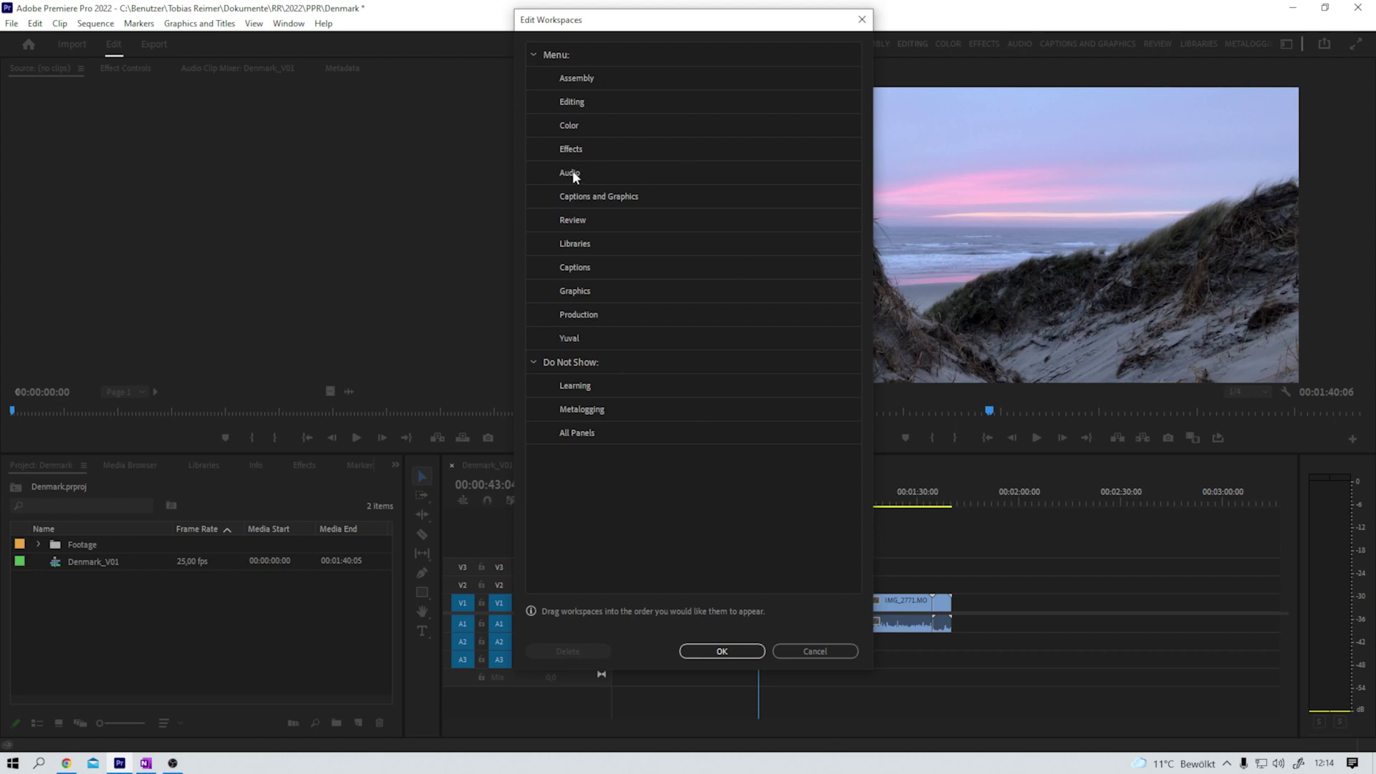
{"action": "left_click_drag", "start_coordinate": [566, 171], "coordinate": [580, 132]}
{"action": "left_click_drag", "start_coordinate": [584, 242], "coordinate": [582, 505]}
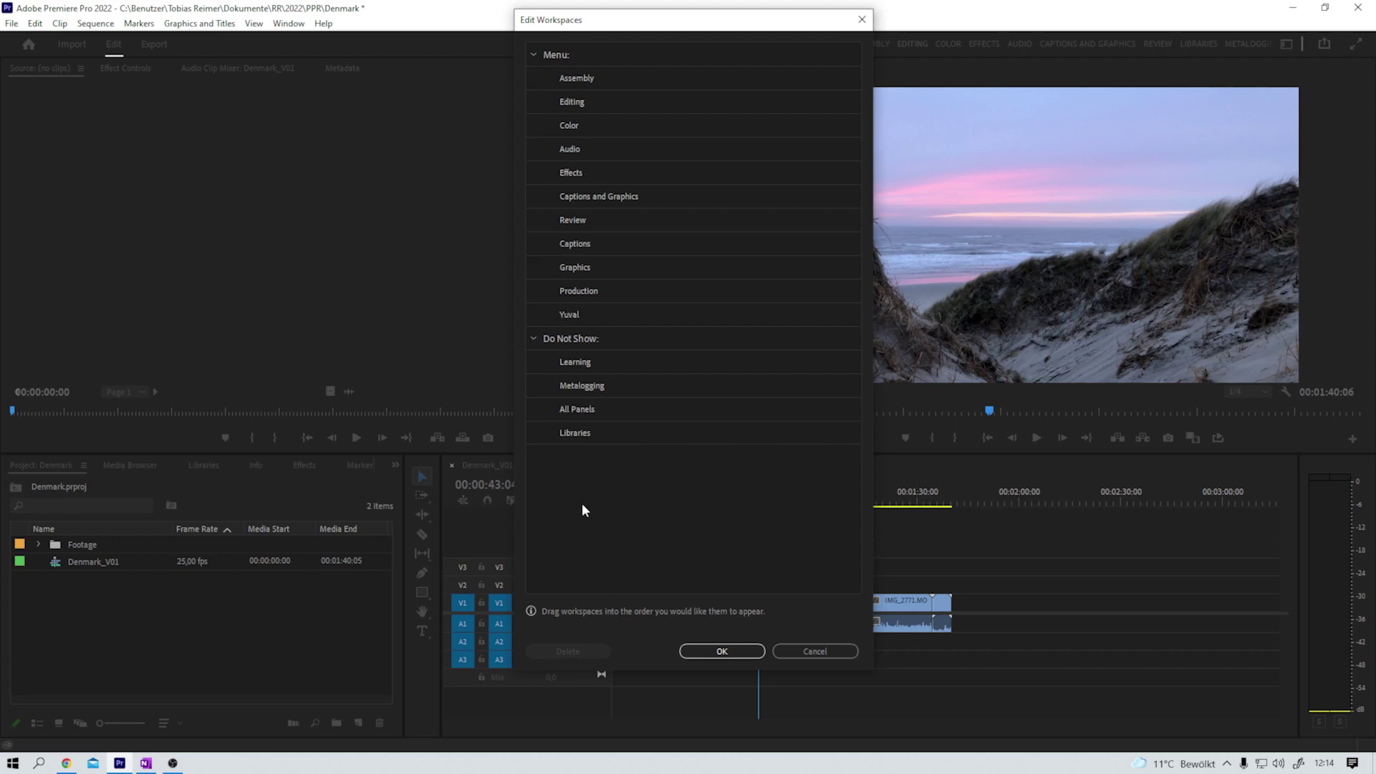
{"action": "left_click_drag", "start_coordinate": [579, 291], "coordinate": [596, 502]}
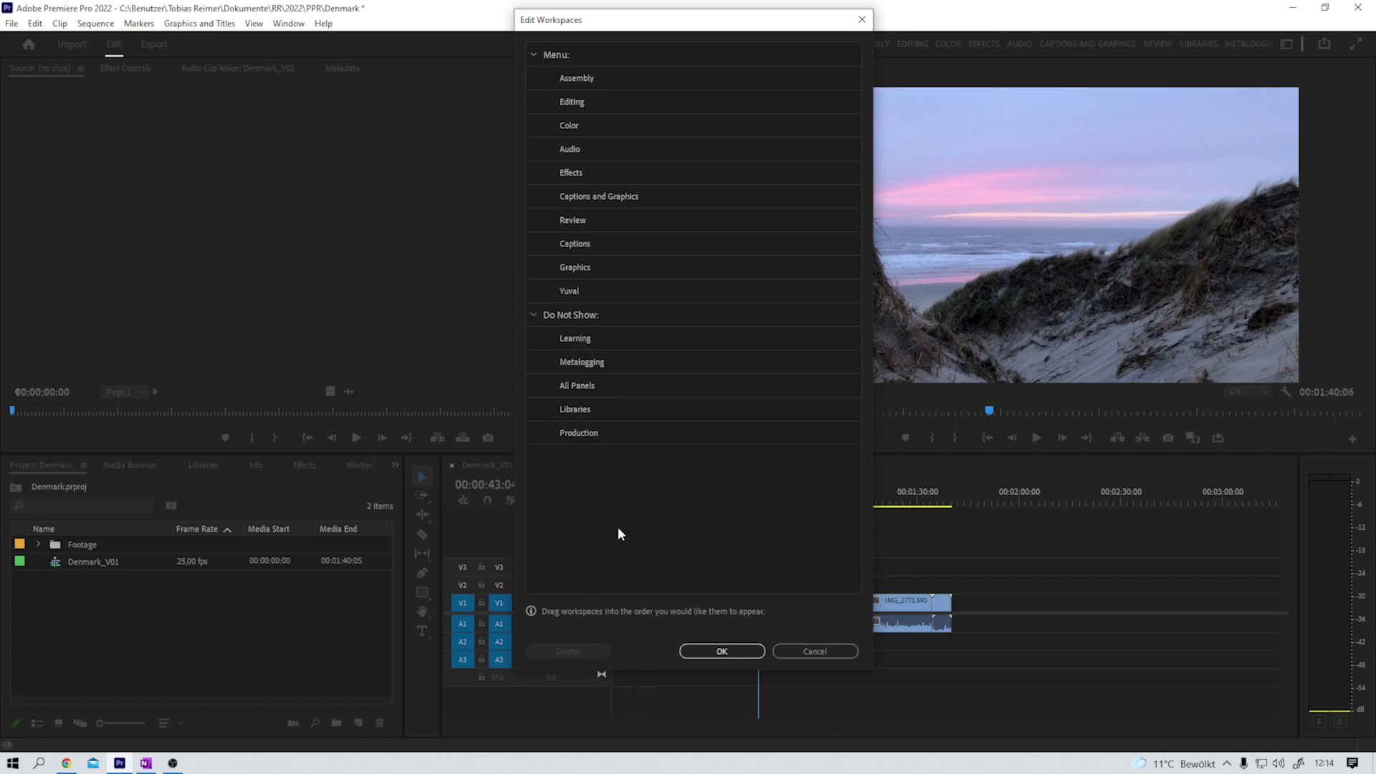
{"action": "left_click", "coordinate": [712, 652]}
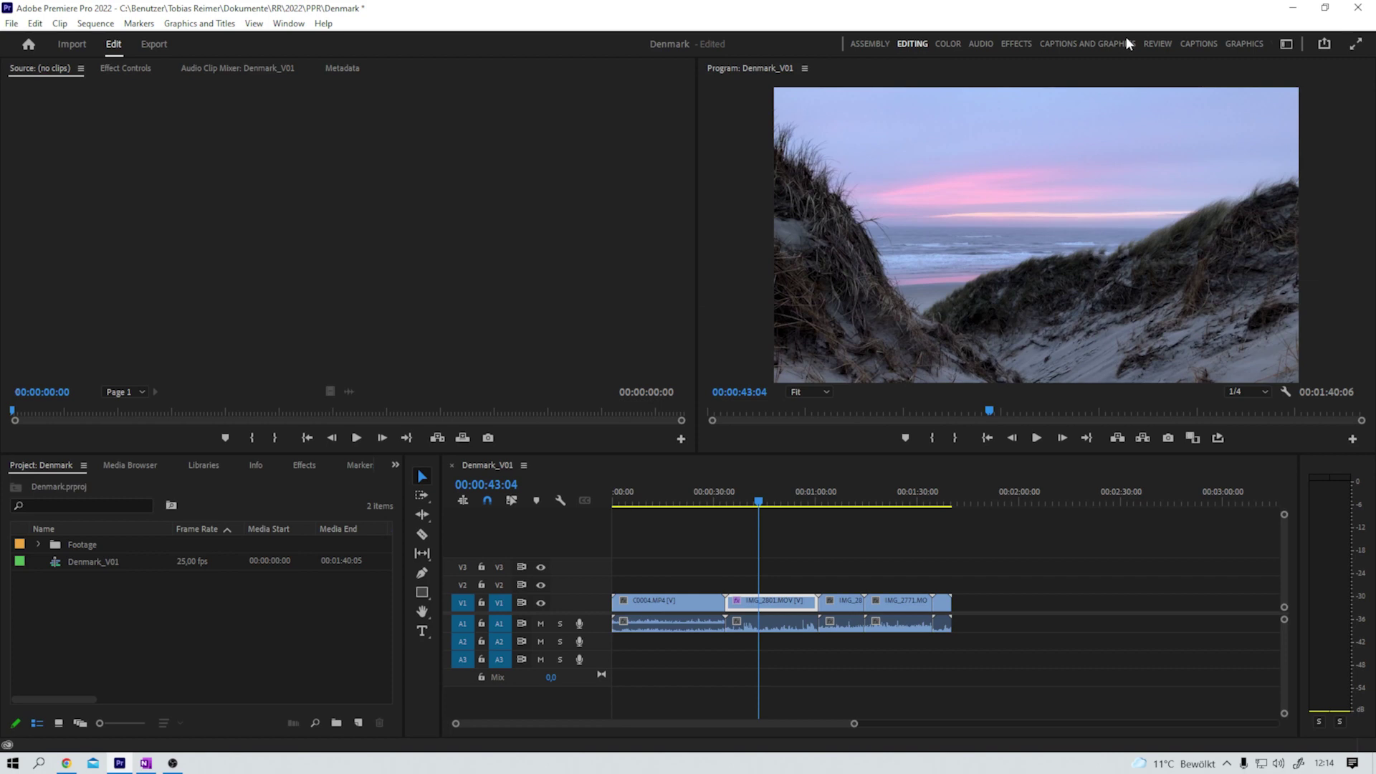
- In the Color workspace, auto-correct IMG_2801 with Lumetri Color at intensity about 66
{"action": "left_click", "coordinate": [948, 44]}
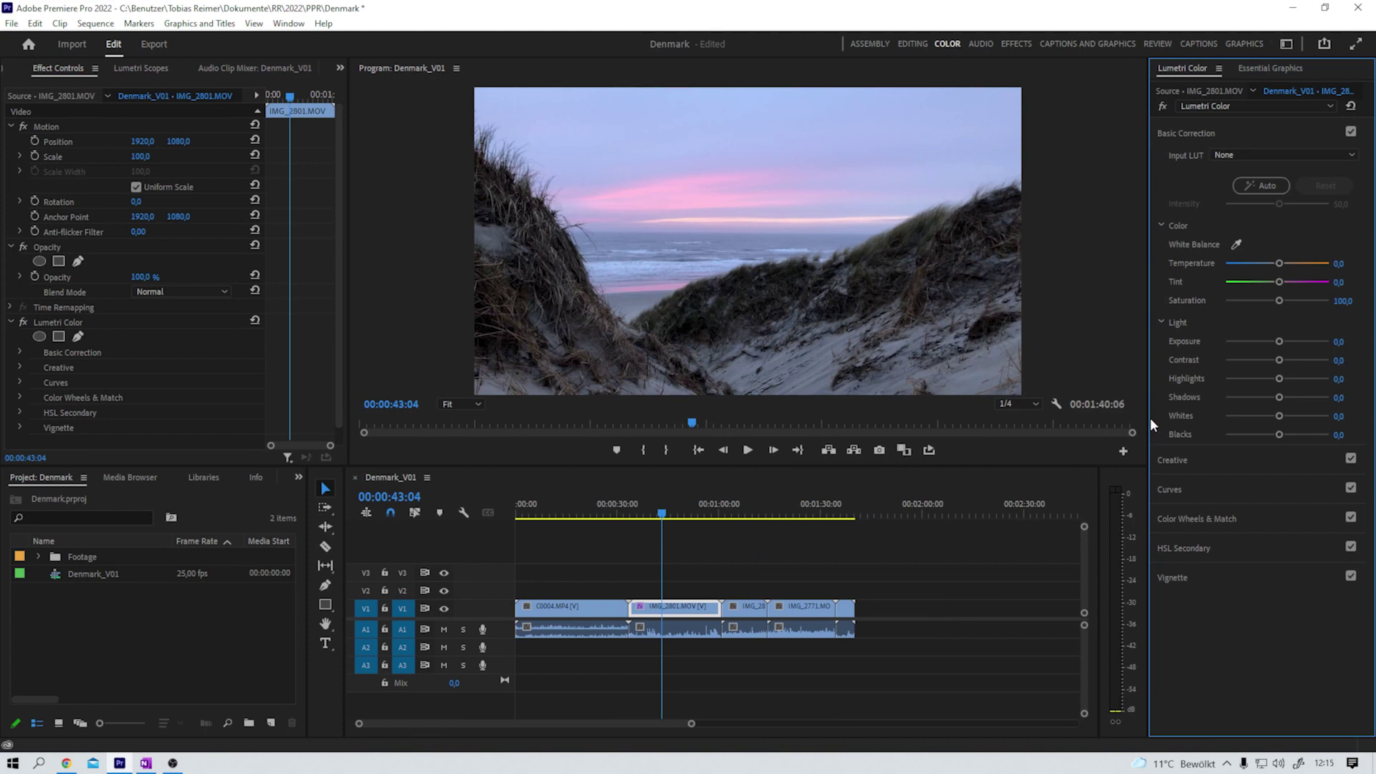
{"action": "left_click_drag", "start_coordinate": [1149, 423], "coordinate": [1051, 425]}
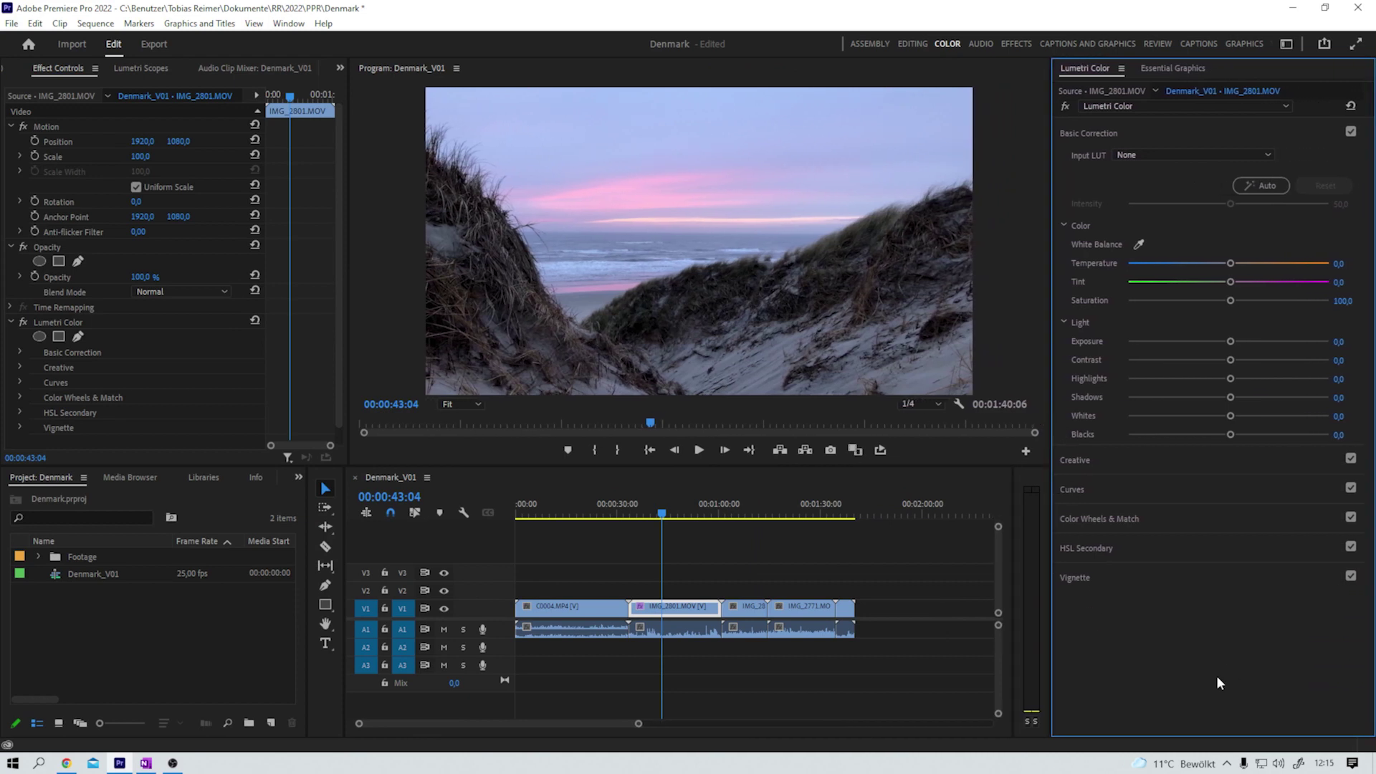
{"action": "left_click", "coordinate": [1266, 187]}
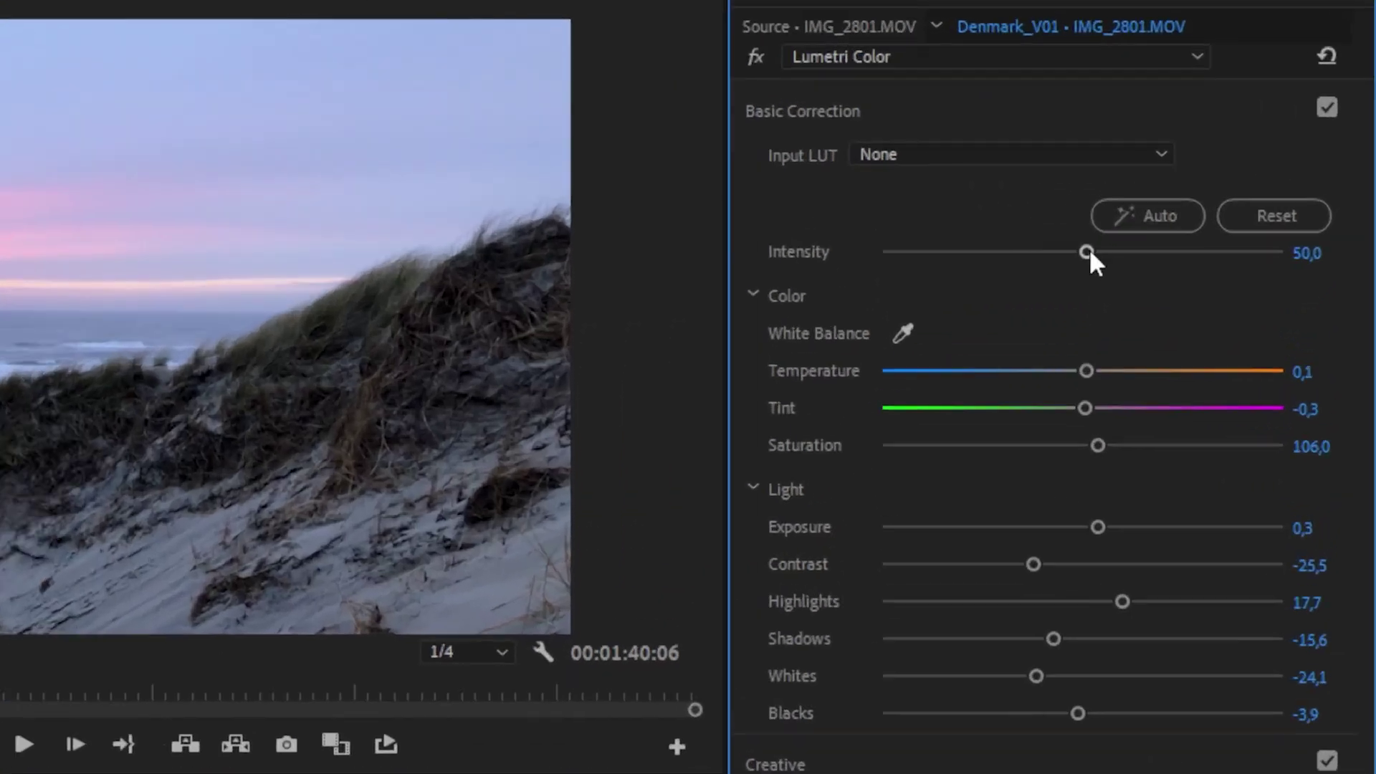
{"action": "left_click_drag", "start_coordinate": [1232, 205], "coordinate": [1218, 205]}
{"action": "left_click_drag", "start_coordinate": [1061, 252], "coordinate": [1166, 252]}
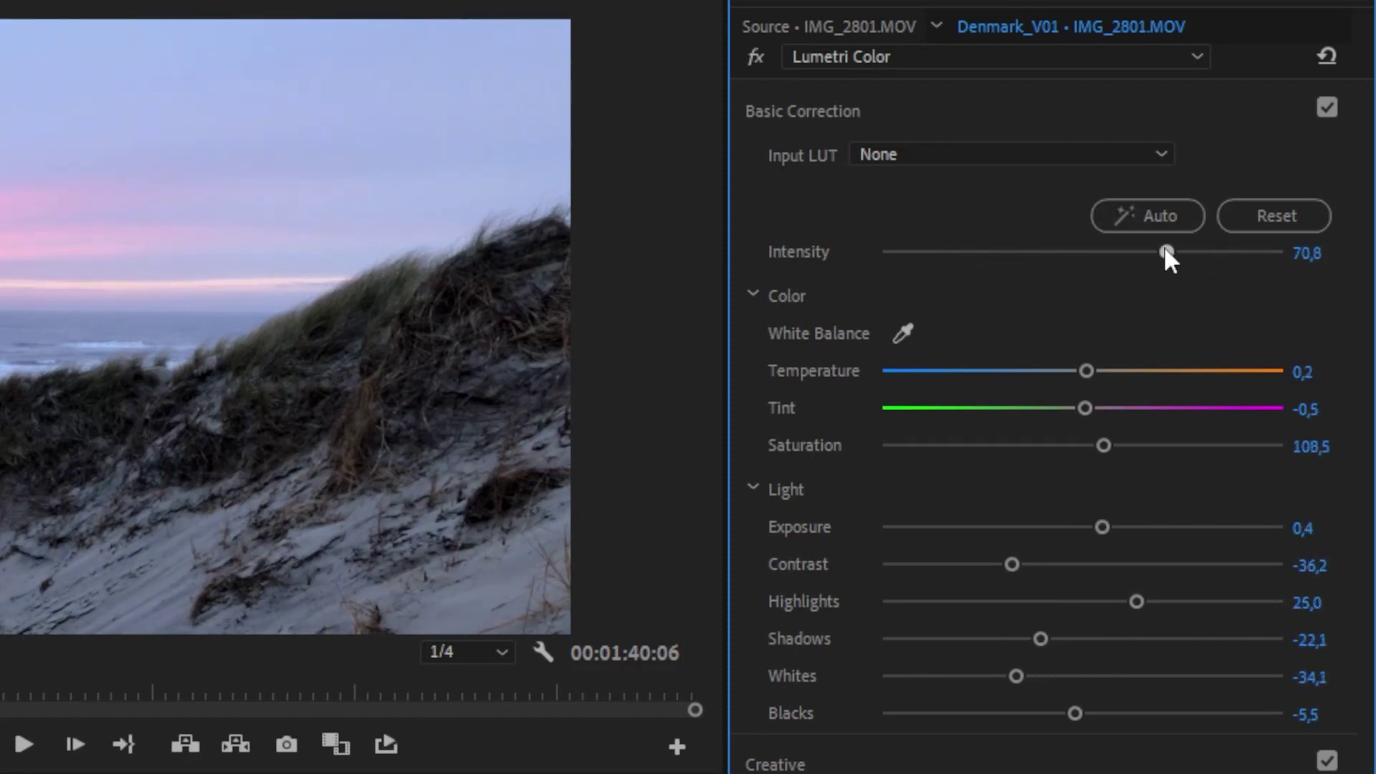
- Set highlights to -15,3, blacks to -12,5 and exposure to 1,1
{"action": "left_click_drag", "start_coordinate": [1138, 601], "coordinate": [1051, 611]}
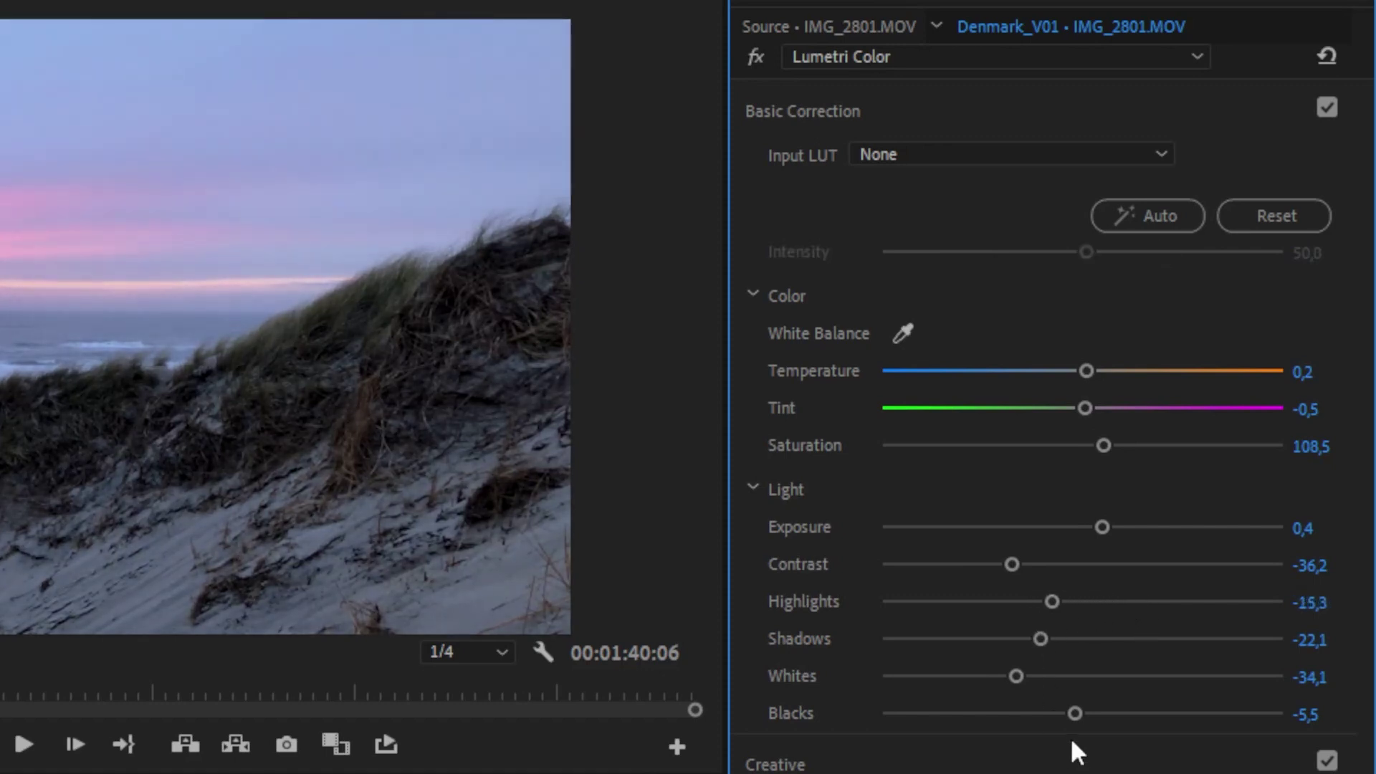
{"action": "left_click_drag", "start_coordinate": [1074, 713], "coordinate": [1060, 713]}
{"action": "left_click_drag", "start_coordinate": [1102, 527], "coordinate": [1118, 527]}
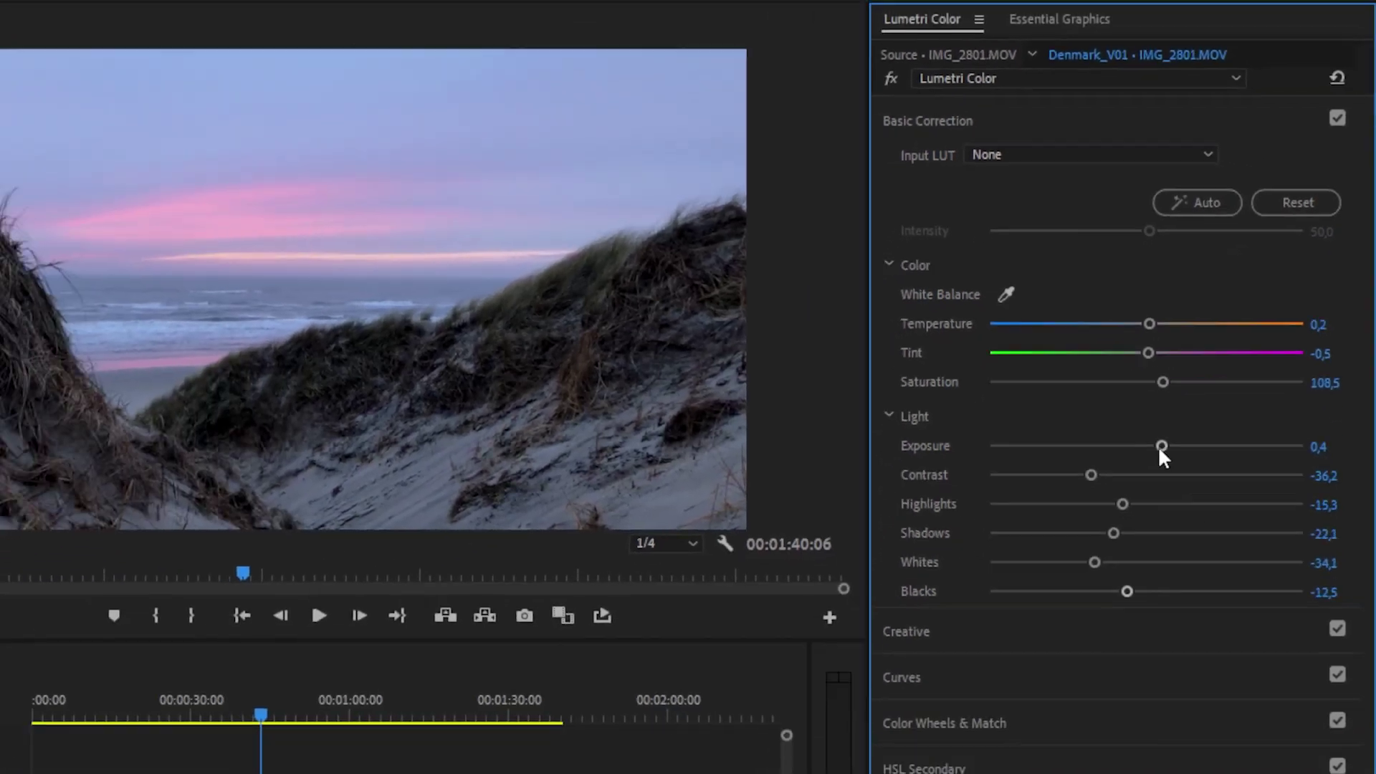
{"action": "left_click_drag", "start_coordinate": [1218, 384], "coordinate": [1224, 385]}
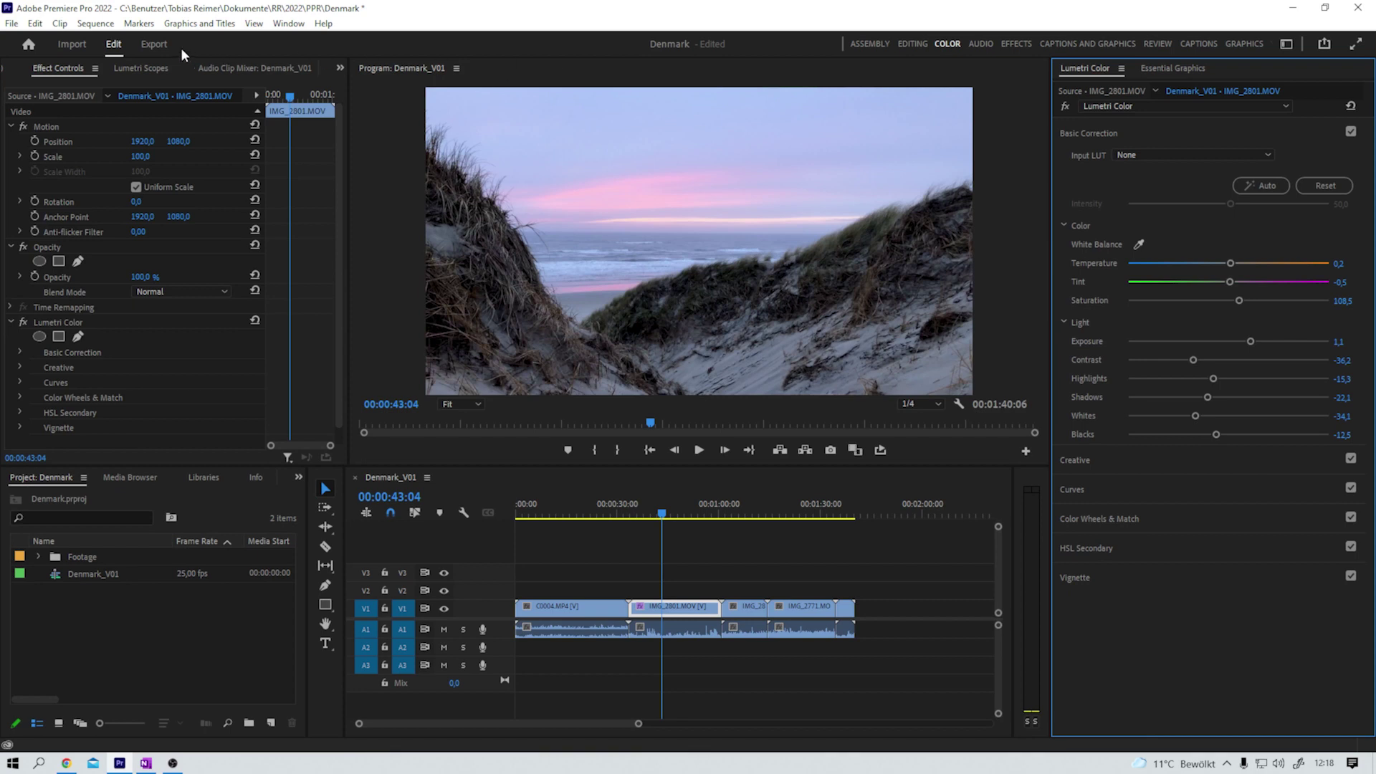
- Open the Export screen showing Denmark_V01.mp4 as H.264 with a Custom preset
{"action": "left_click", "coordinate": [148, 46]}
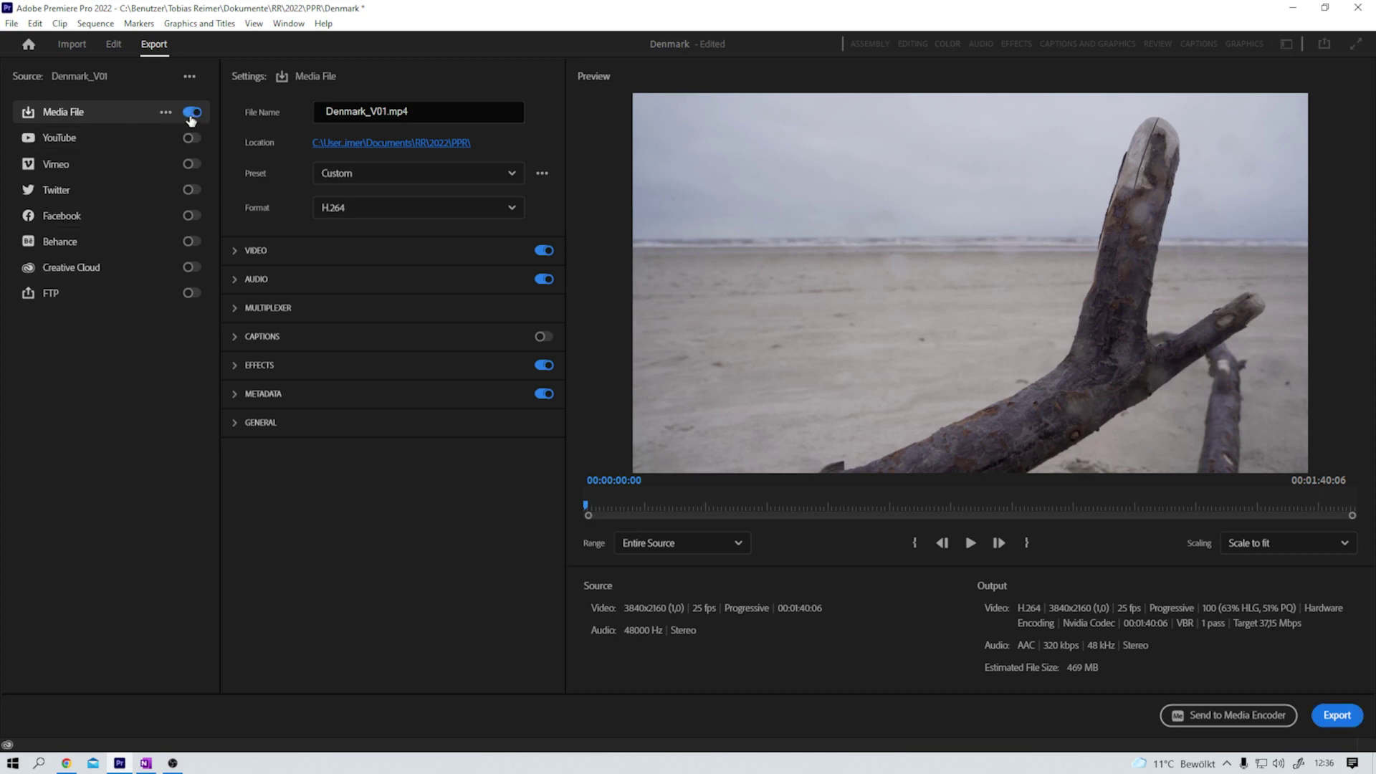
- Switch the export target from Media File to YouTube and enable Render at Maximum Depth
{"action": "left_click", "coordinate": [189, 113]}
{"action": "left_click", "coordinate": [190, 139]}
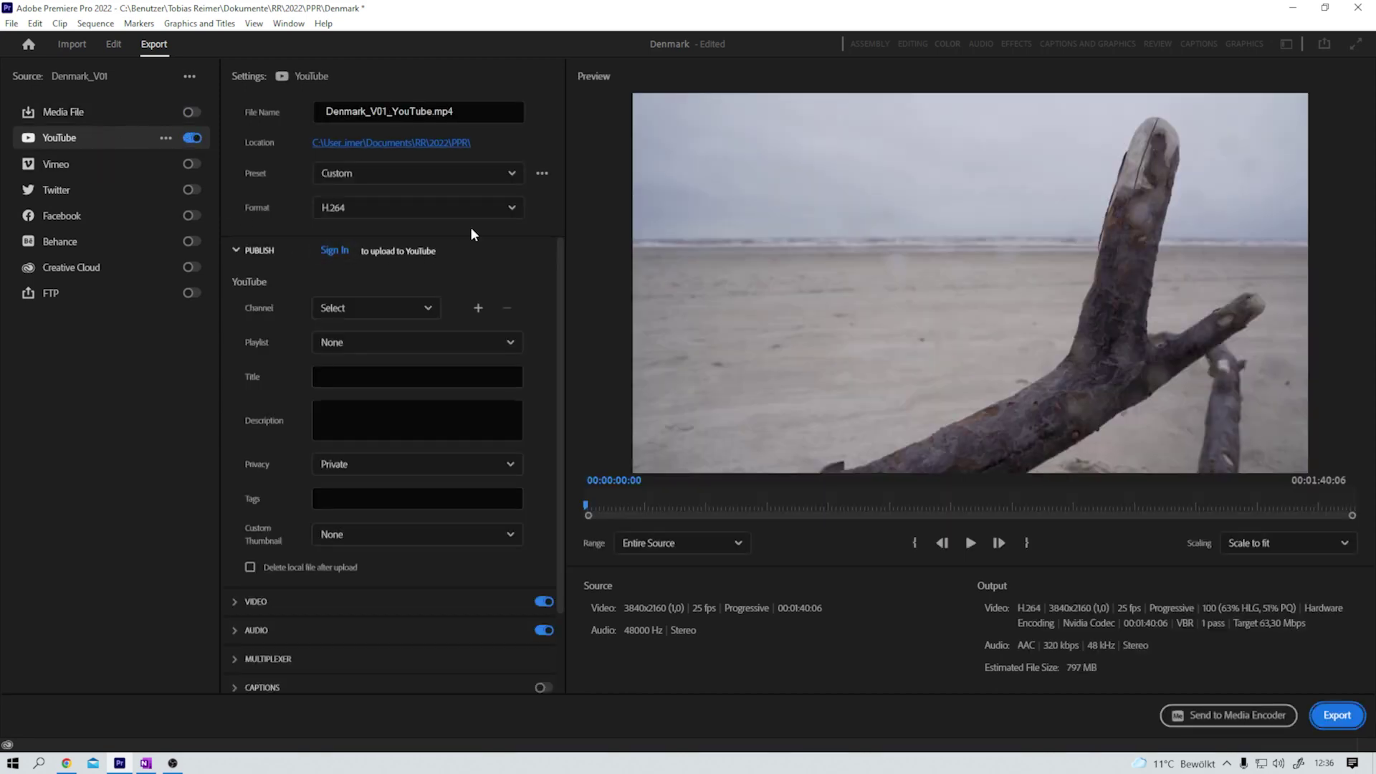
{"action": "left_click", "coordinate": [235, 602]}
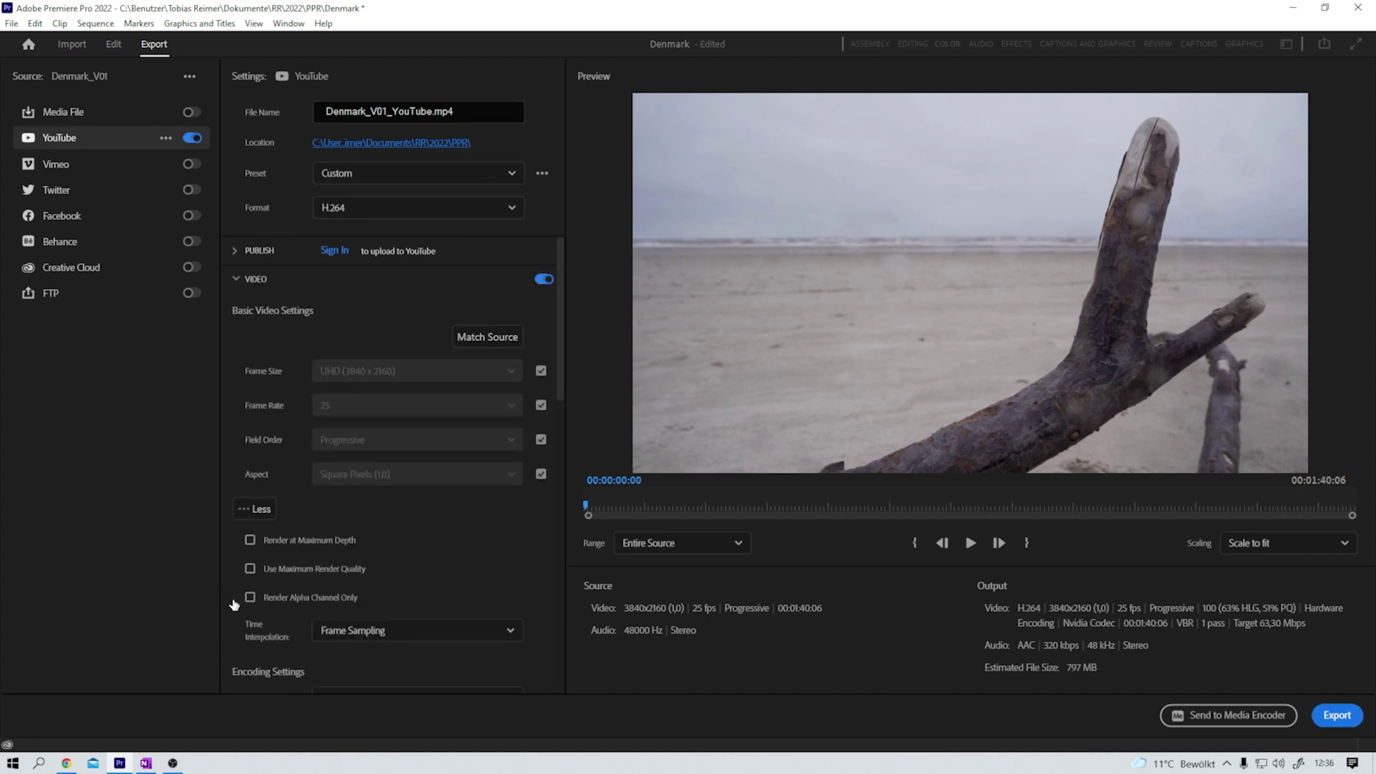
{"action": "left_click", "coordinate": [250, 541]}
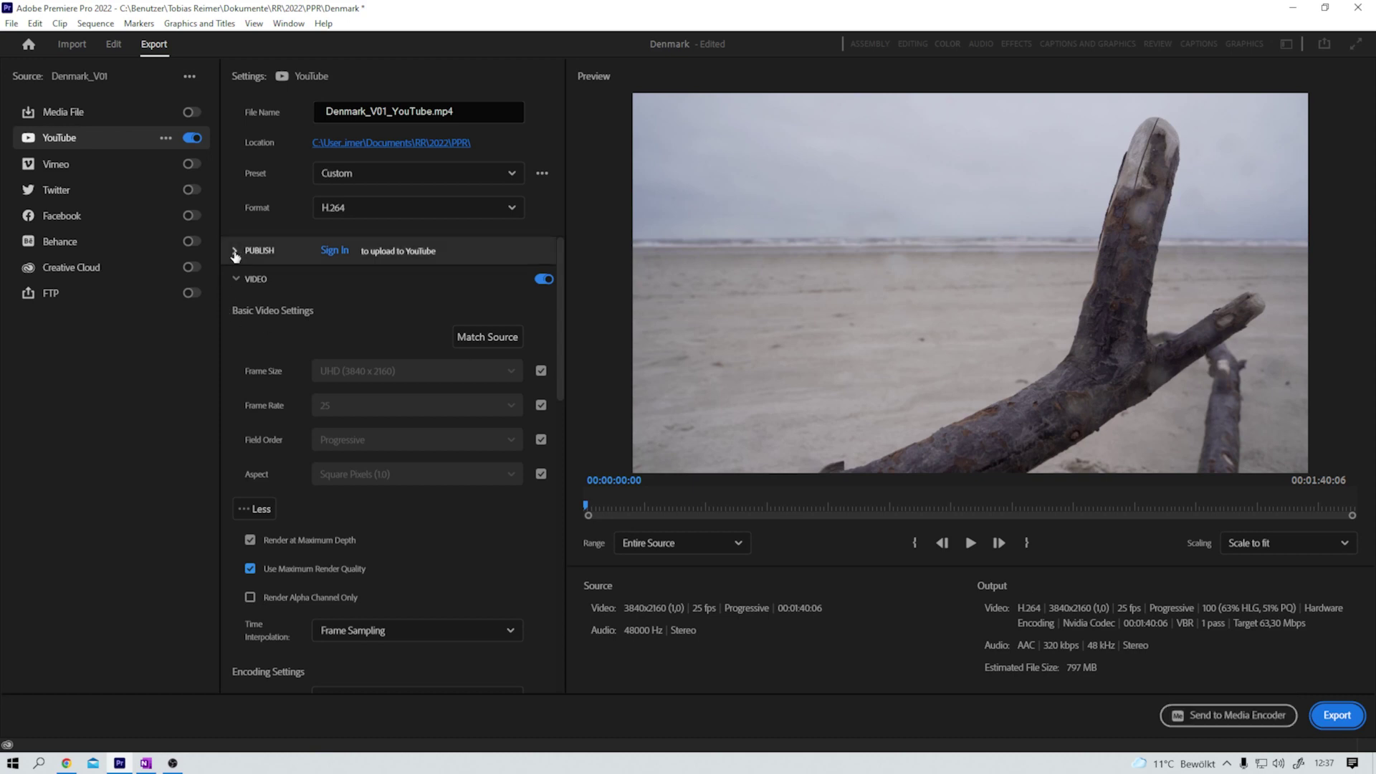
- Reveal the YouTube publish fields, check the channel list unchanged, and keep privacy at Private
{"action": "left_click", "coordinate": [235, 252]}
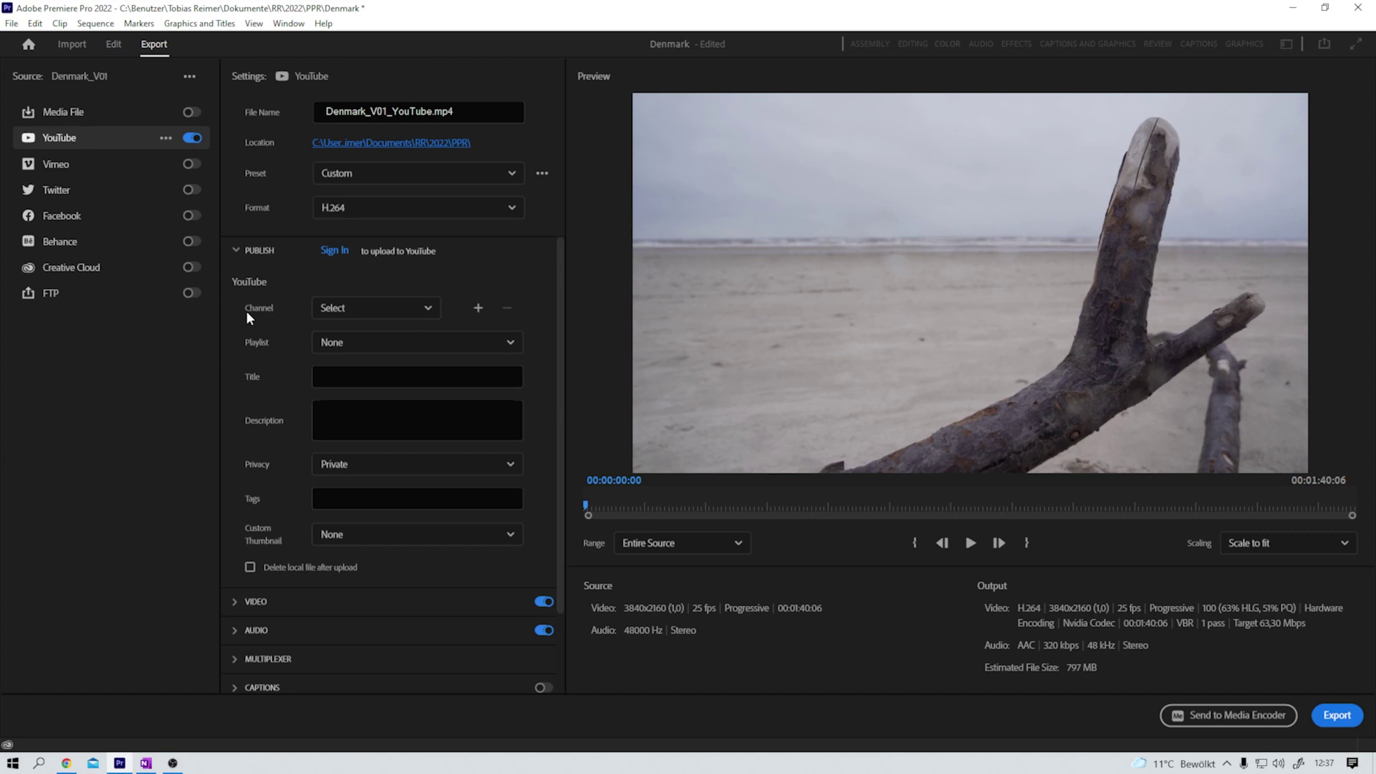
{"action": "left_click", "coordinate": [427, 308]}
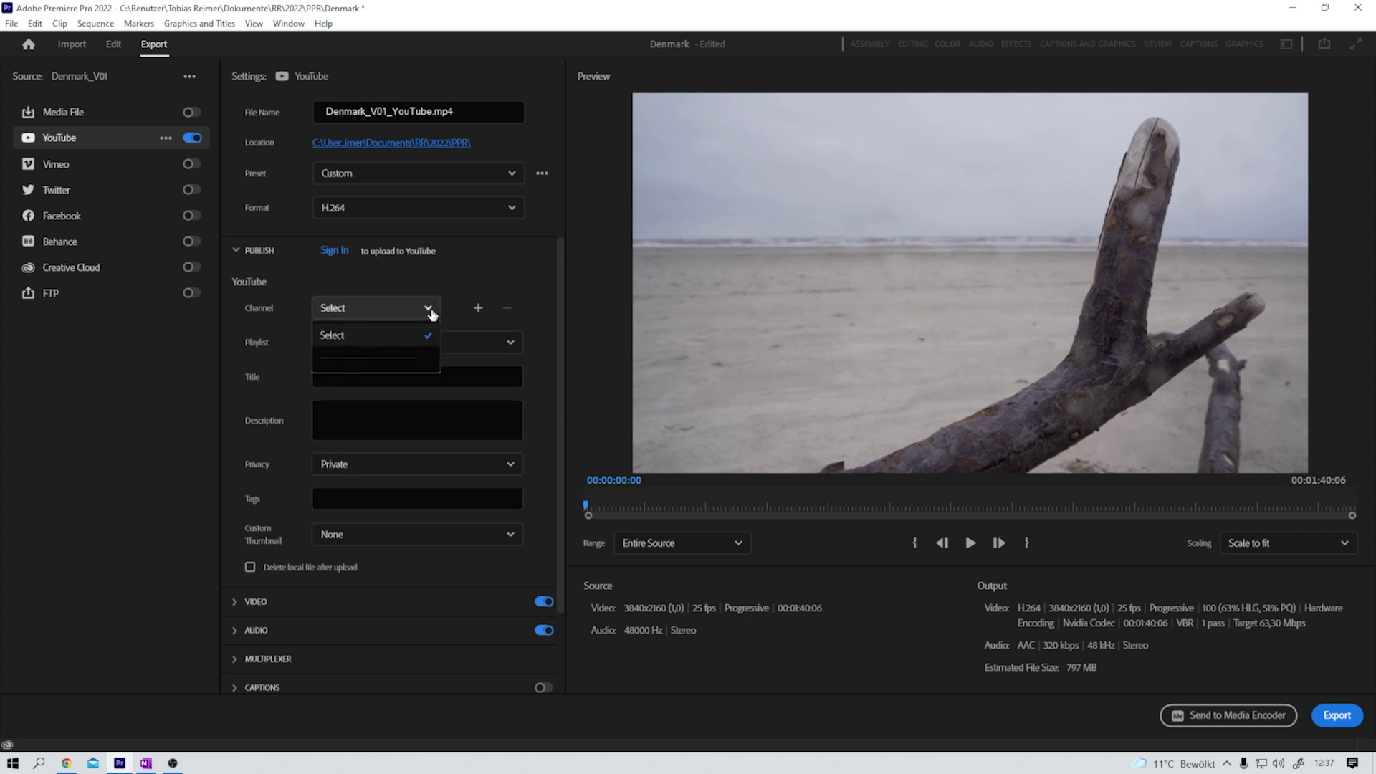
{"action": "left_click", "coordinate": [431, 311]}
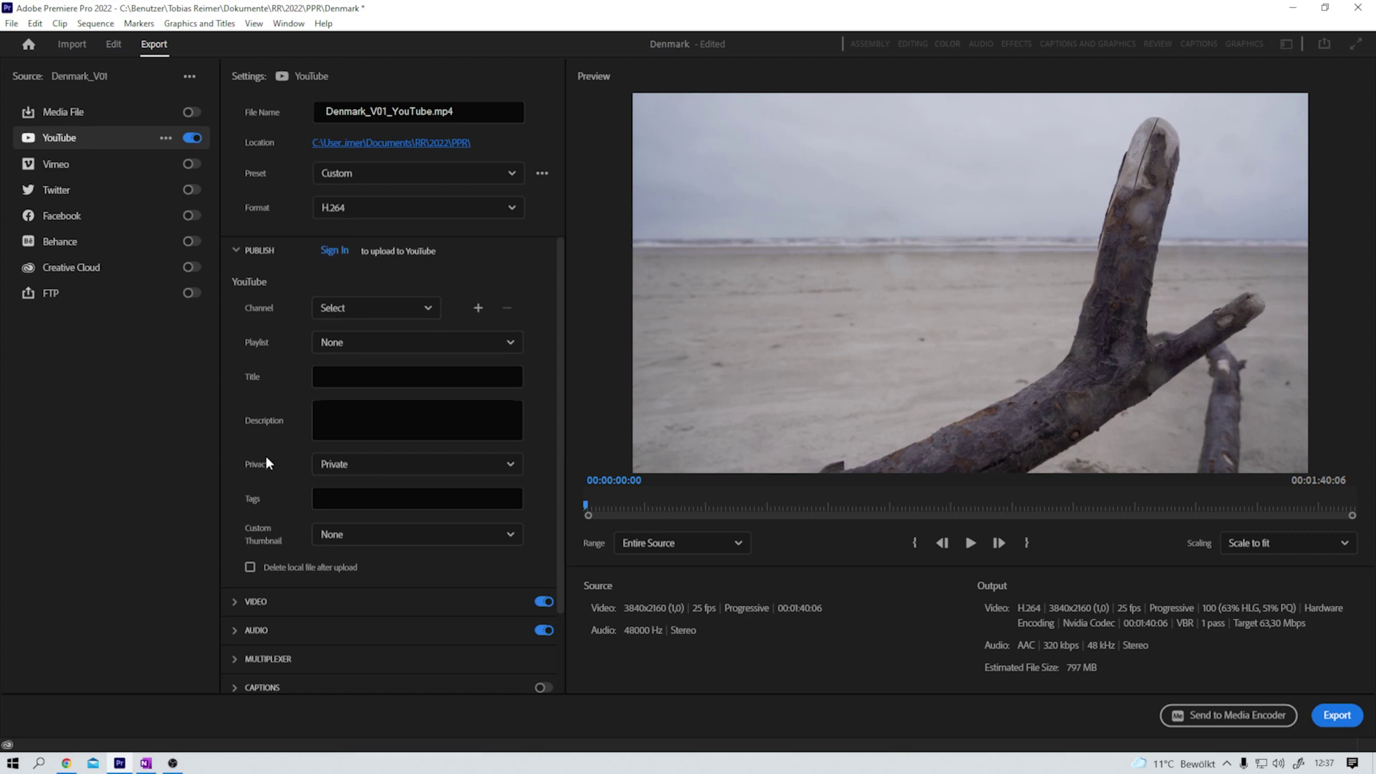
{"action": "left_click", "coordinate": [507, 466]}
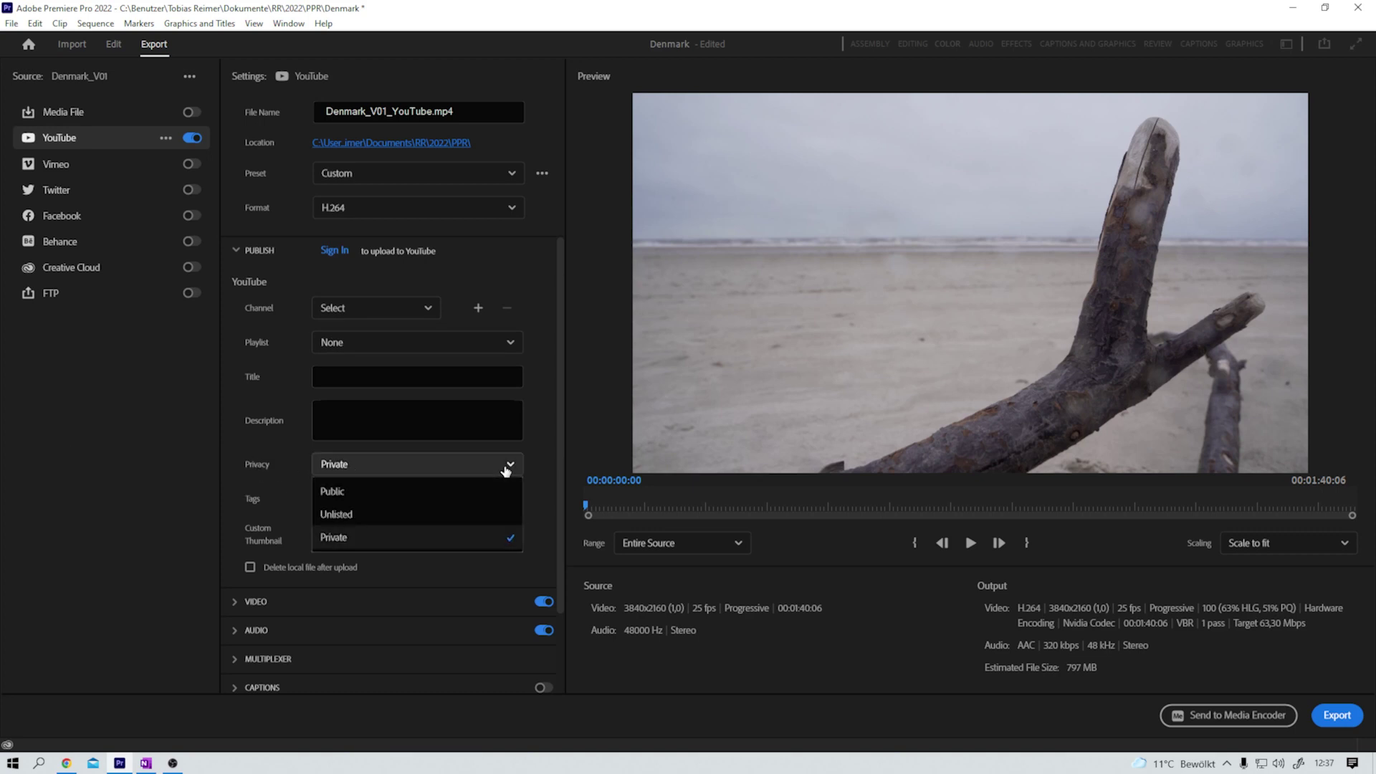
{"action": "left_click", "coordinate": [507, 470]}
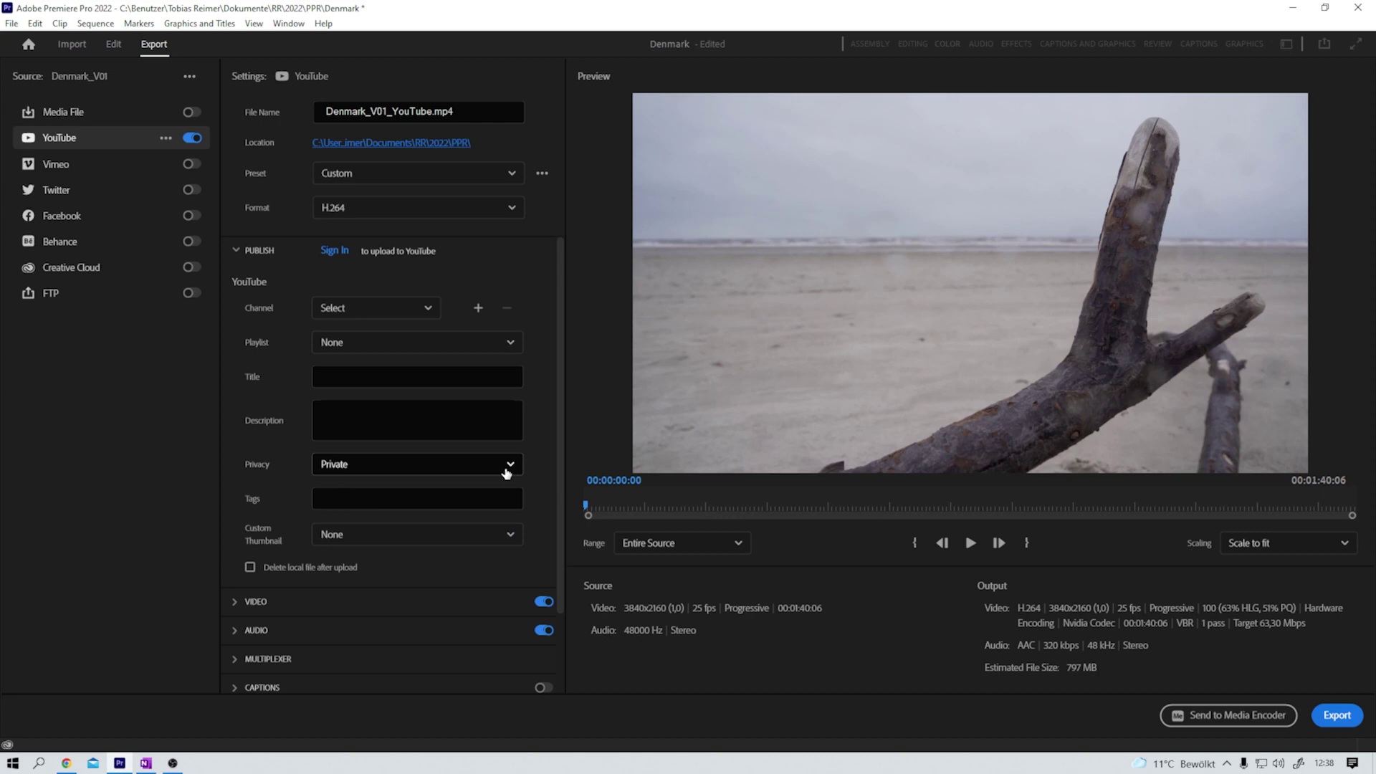
- Go back from Export to the Color workspace with the Denmark_V01 timeline
{"action": "left_click", "coordinate": [113, 45]}
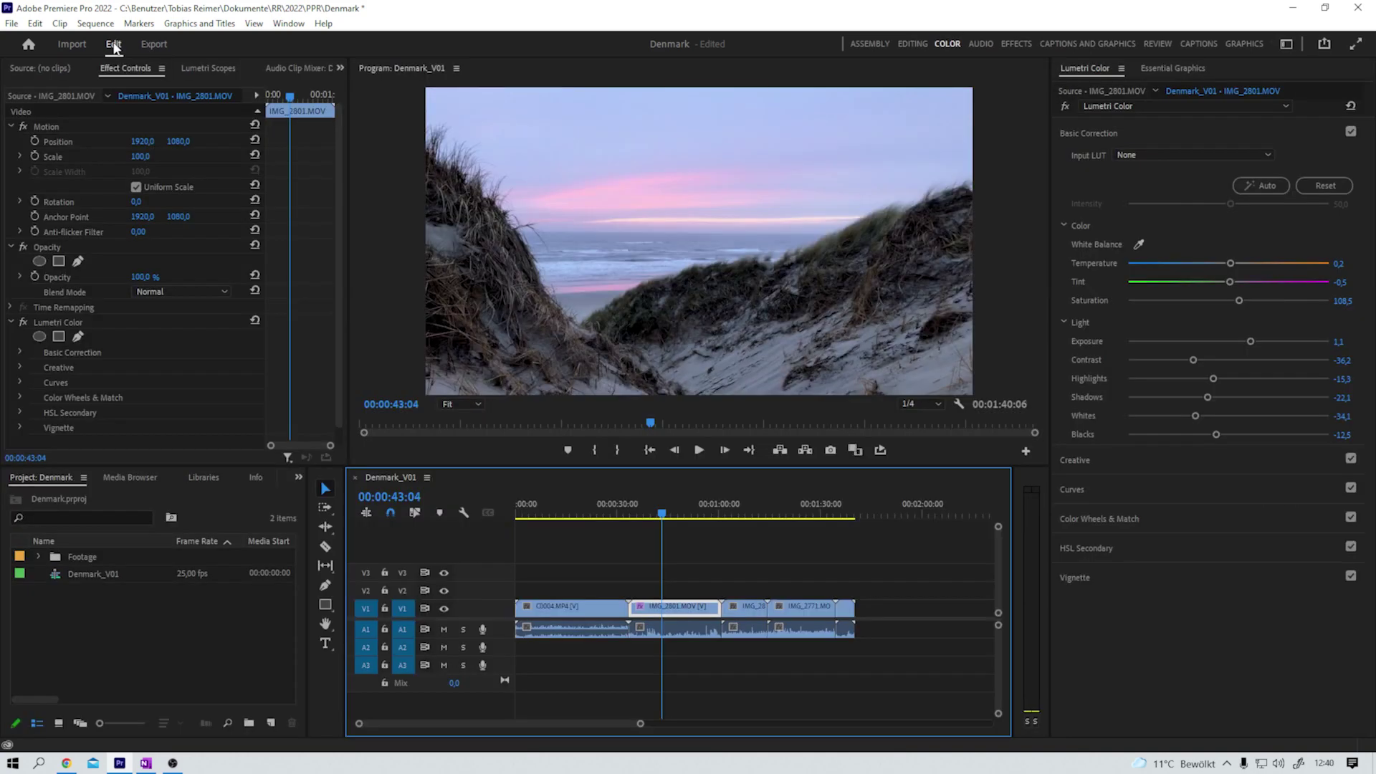